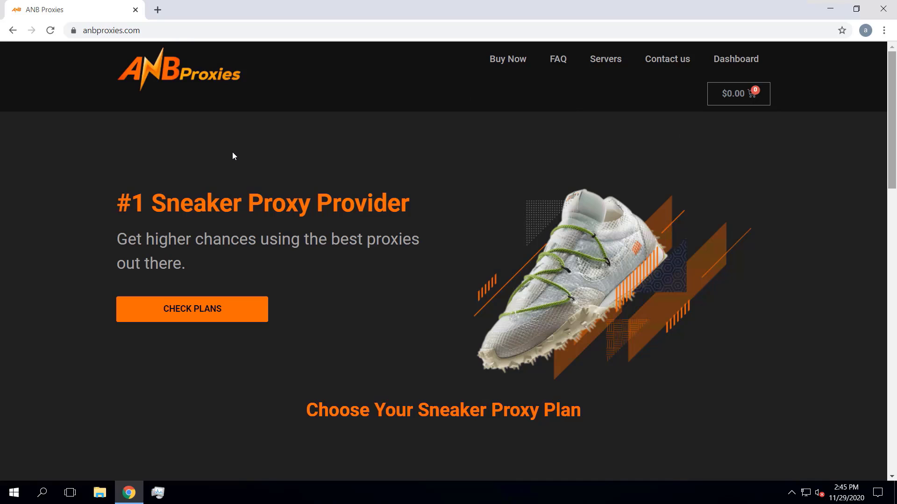
Scroll the anbproxies.com homepage down to the Residentials, ANB DCs and Premium DCs plan cards.
scroll(243, 155, down, 7)
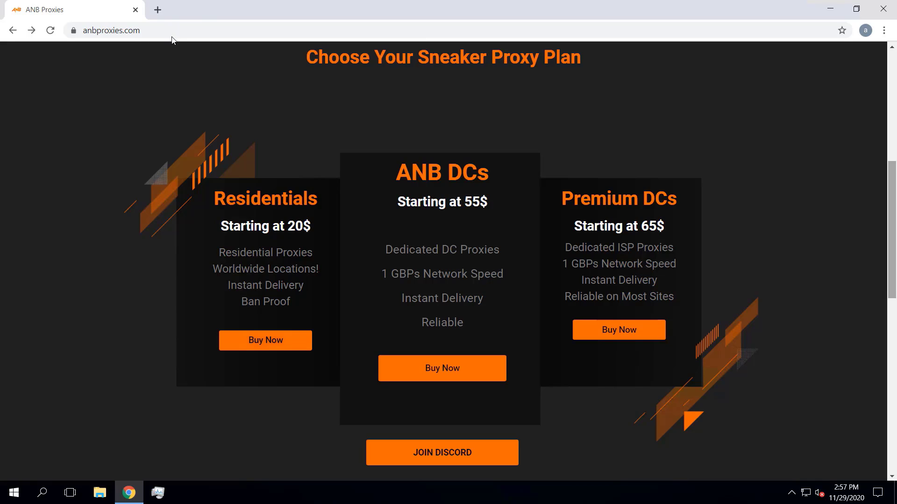
Load AIO Bot's sneaker-proxies guide in a new tab and scroll to its Main Differences table.
click(162, 13)
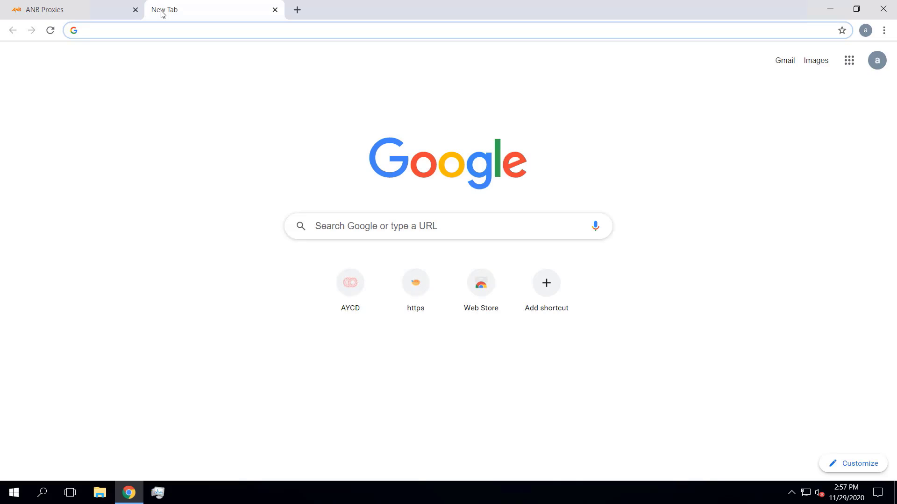
text(https://www.aiobot.com/sneaker-proxies-copping/)
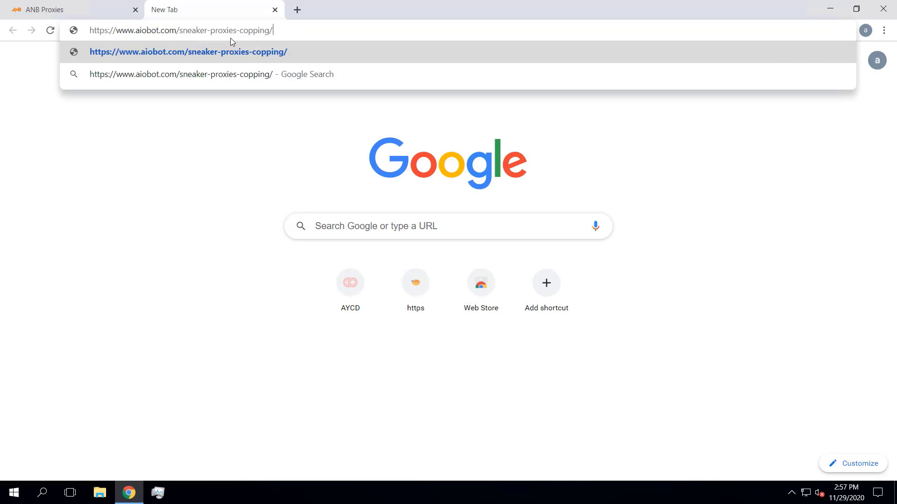
key(Return)
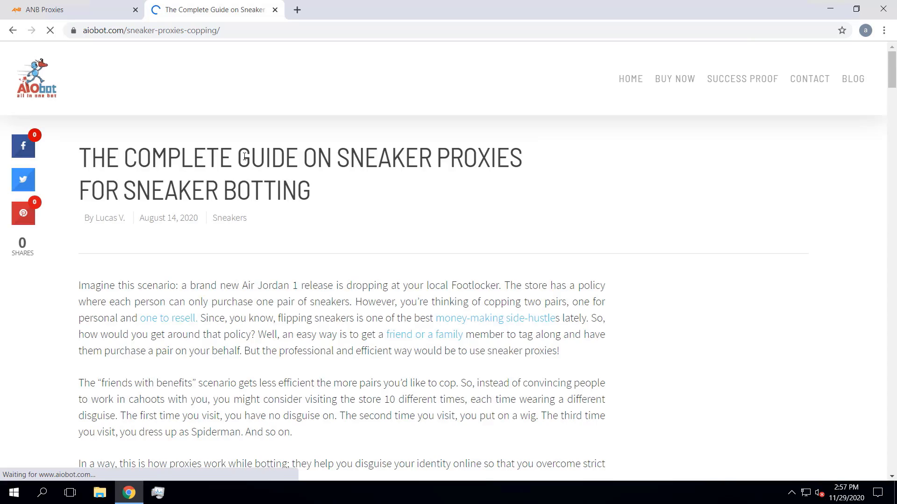
scroll(244, 156, down, 6)
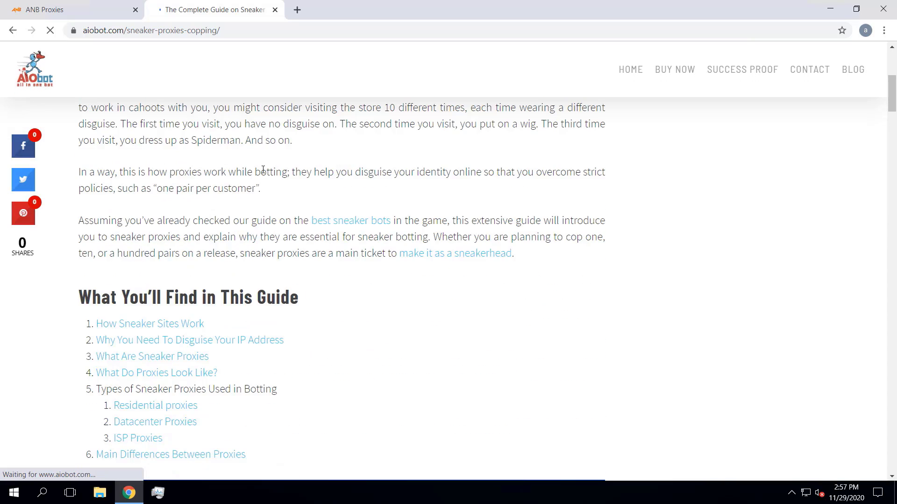
scroll(263, 169, down, 15)
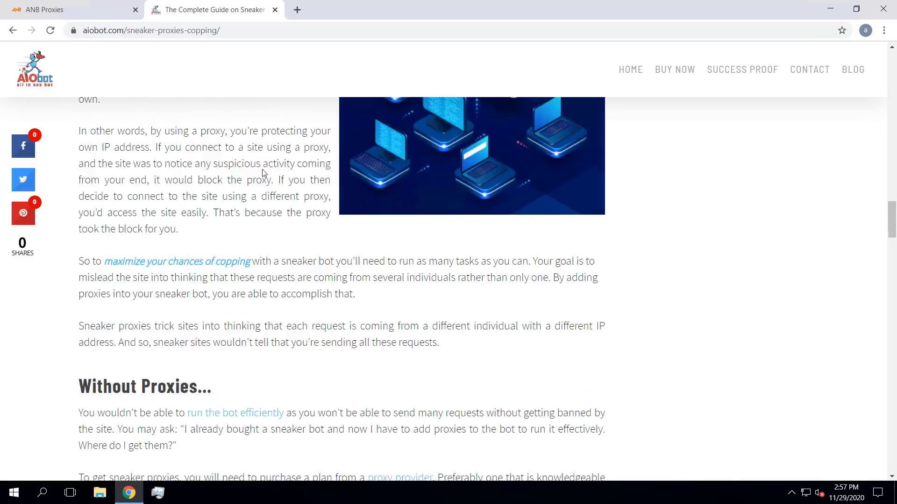
scroll(263, 170, down, 20)
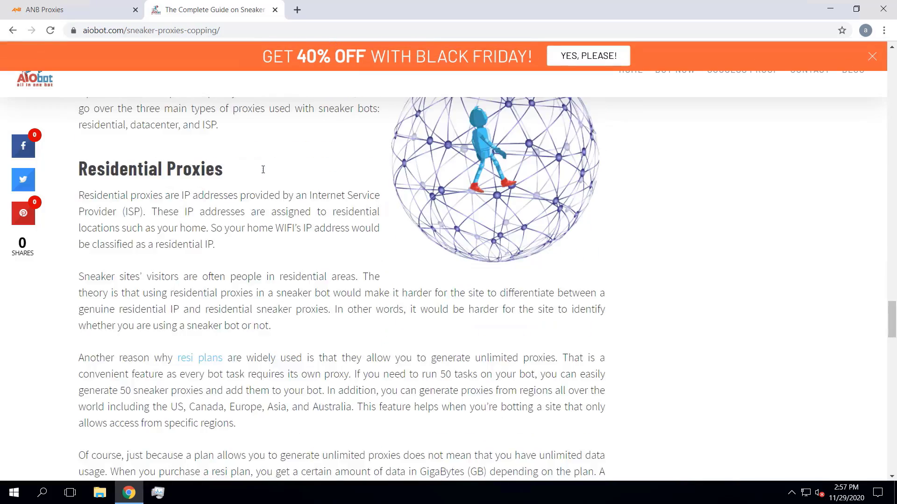
scroll(263, 169, down, 14)
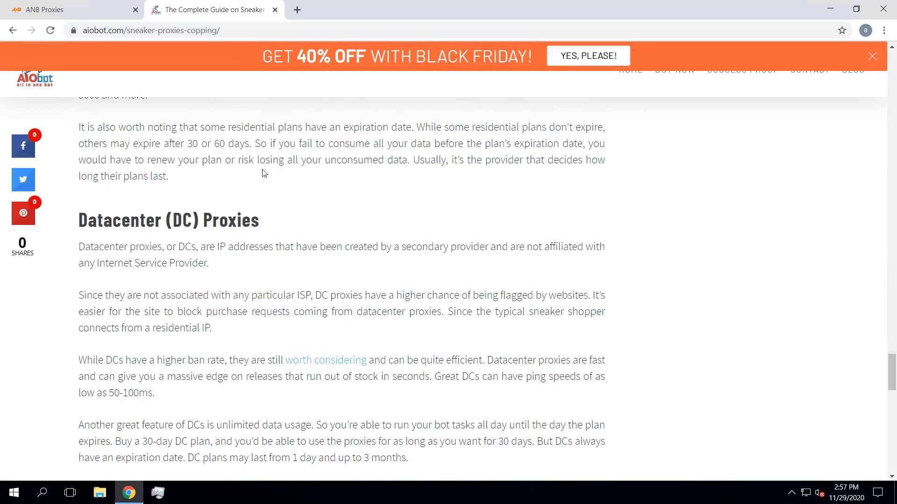
scroll(263, 174, down, 15)
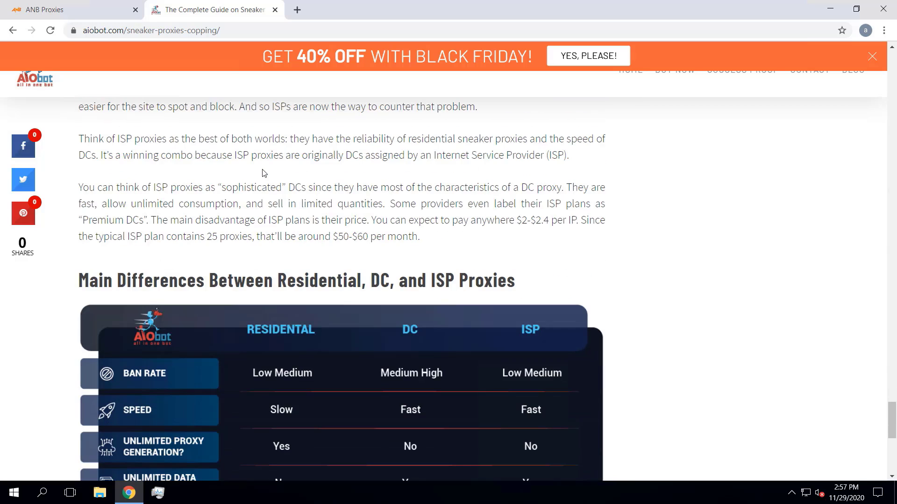
scroll(263, 173, up, 2)
scroll(266, 176, down, 5)
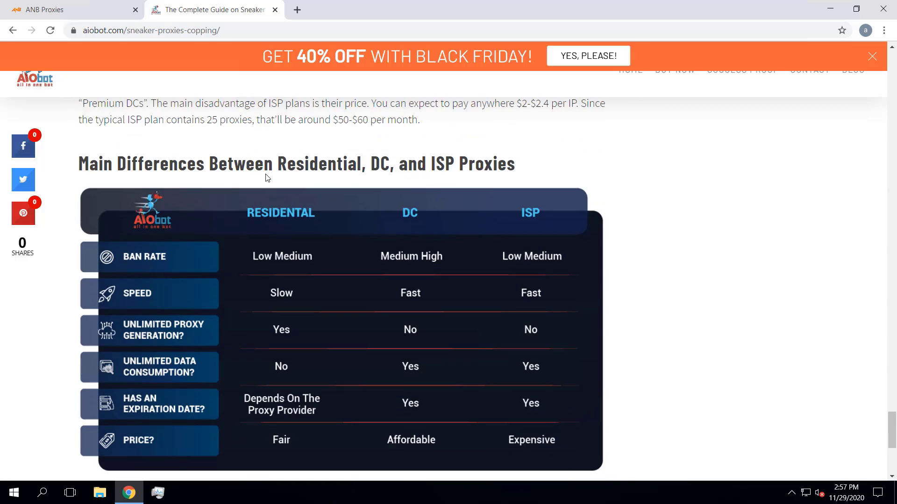
Close the AIO Bot tab and open the Residentials plans listing 1, 2, 5 and 10 GB options.
click(275, 10)
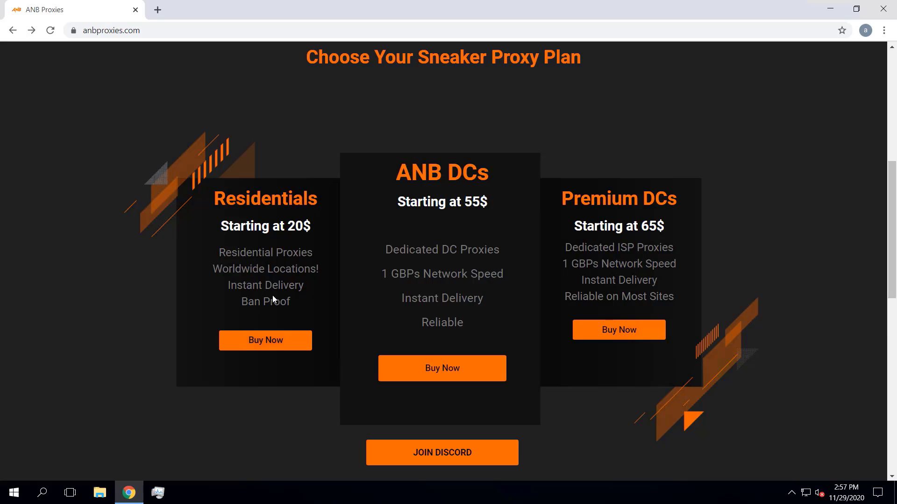
click(264, 341)
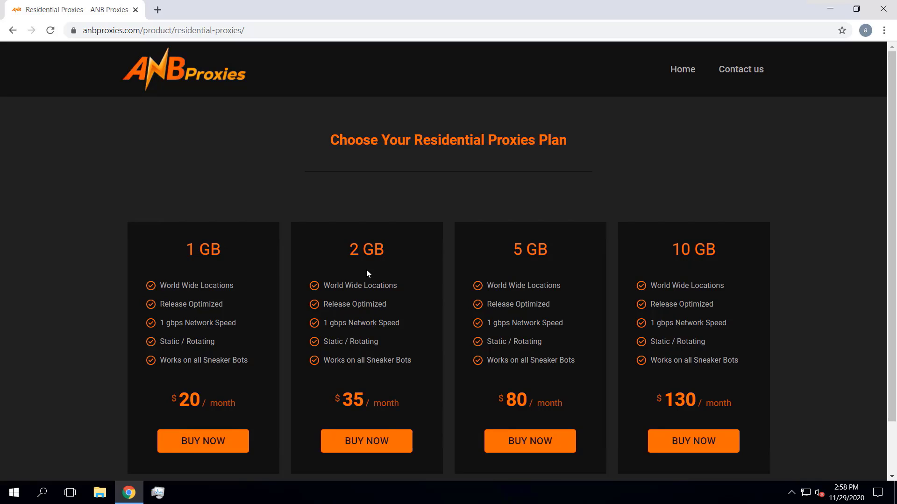
Open the dashboard's Resi Proxies generator, keeping the existing auth token and Static proxy type.
click(683, 71)
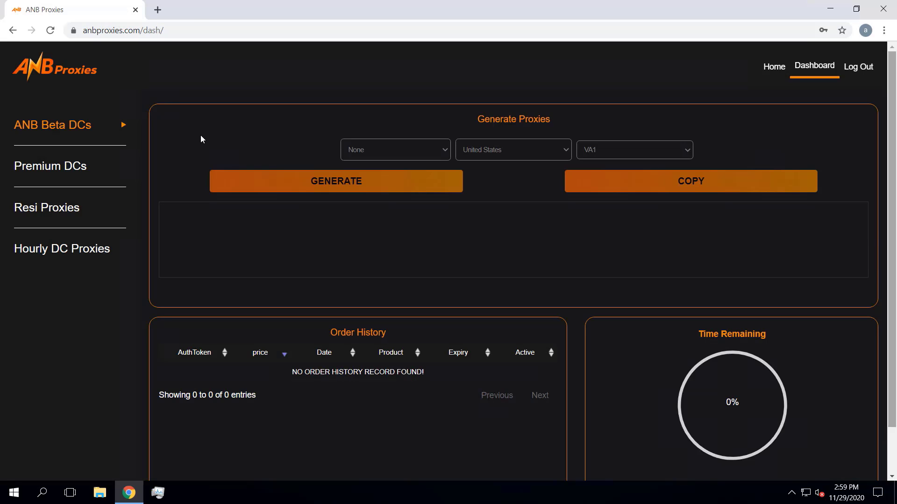
click(66, 209)
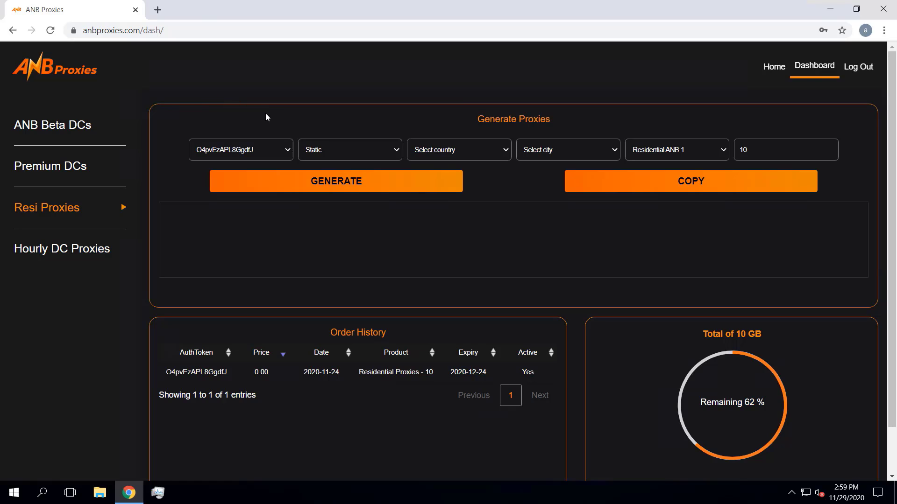
click(280, 153)
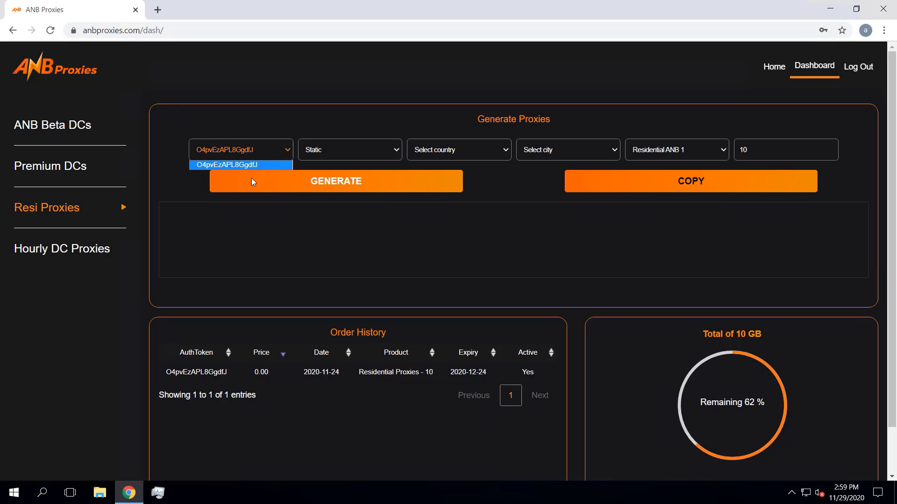
click(253, 149)
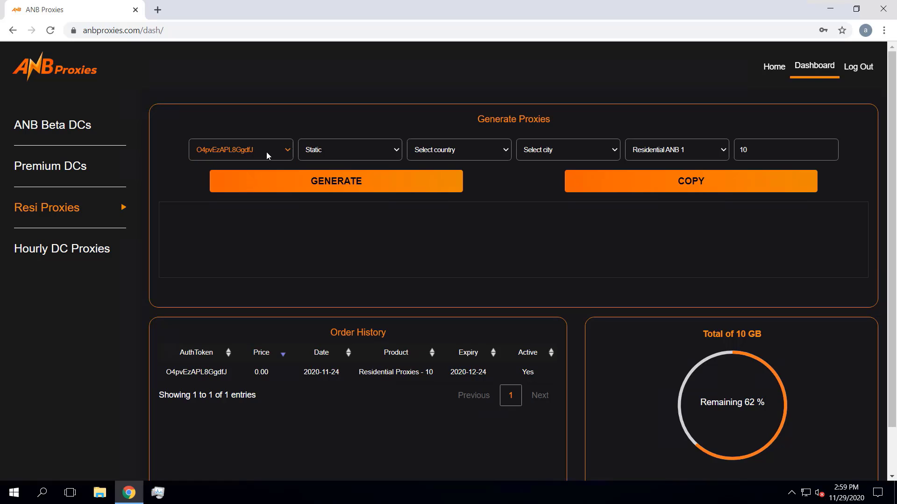
click(331, 151)
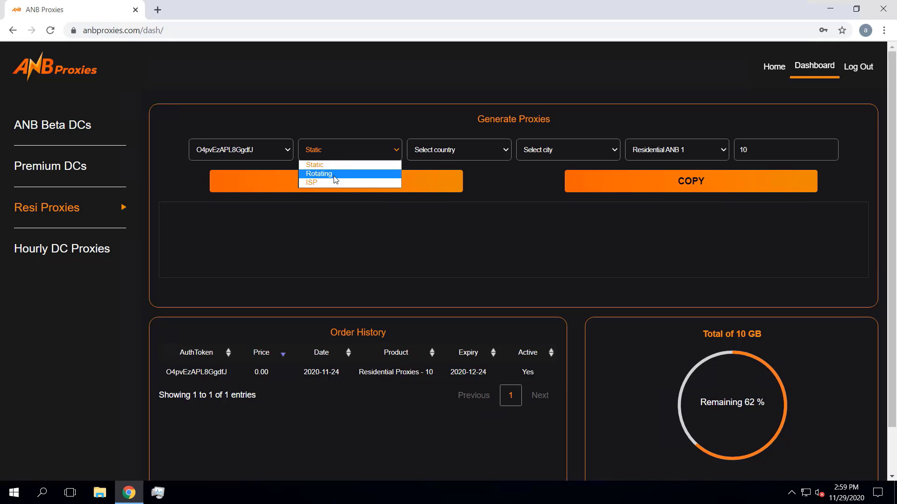
click(335, 153)
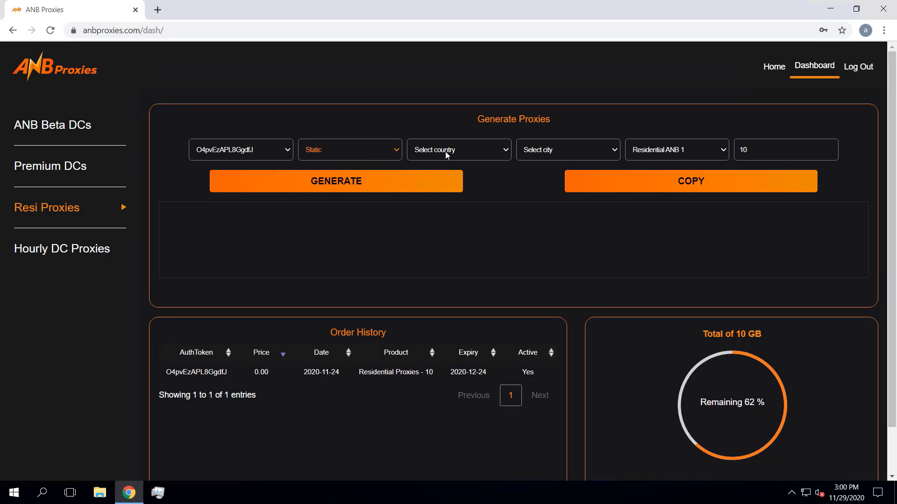
Review the country list, keep the Residential ANB 1 pool, and focus the quantity 10 field.
click(446, 154)
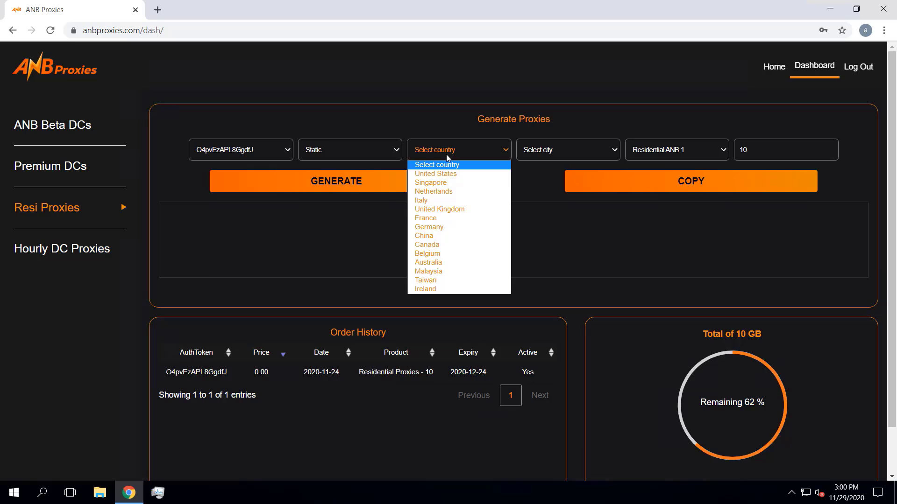
click(447, 154)
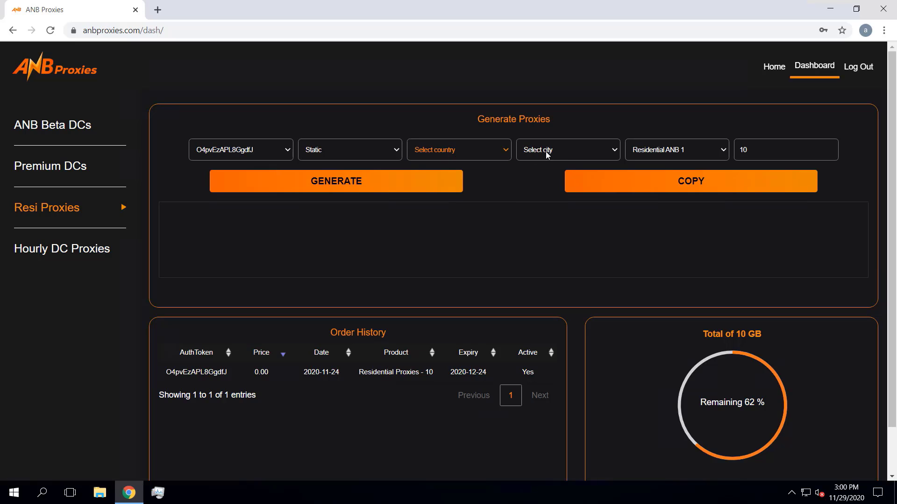
click(677, 151)
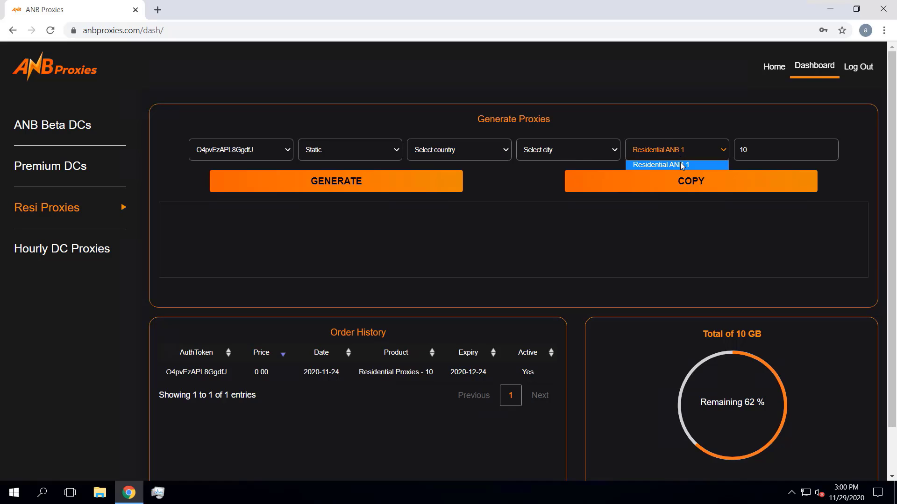
click(682, 166)
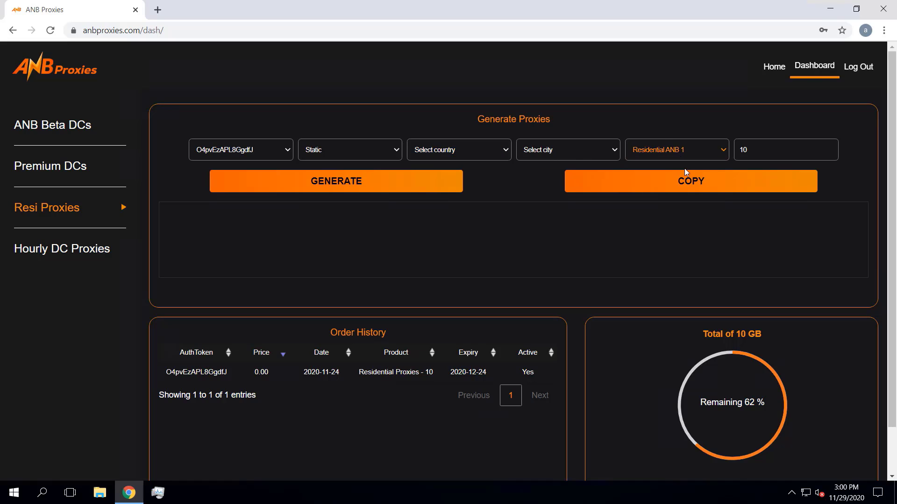
click(758, 151)
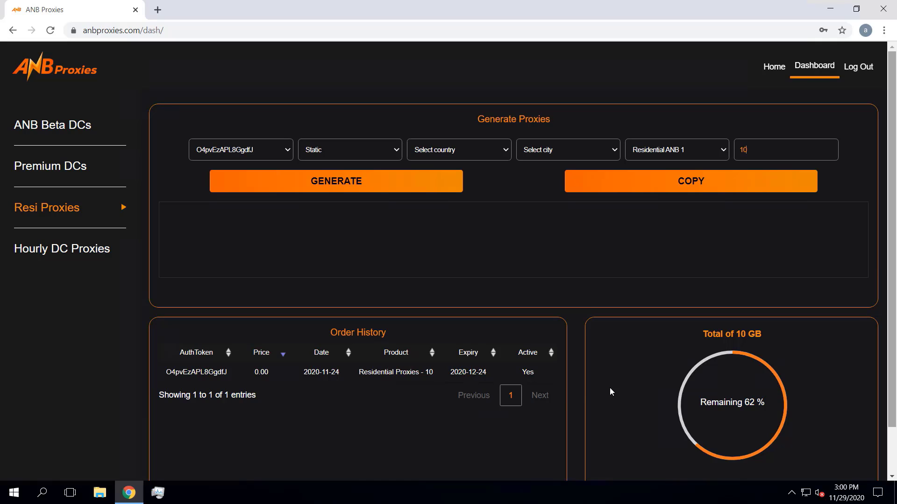
Check the tokens available for the usage chart showing 62% of 10 GB remaining.
scroll(587, 367, down, 1)
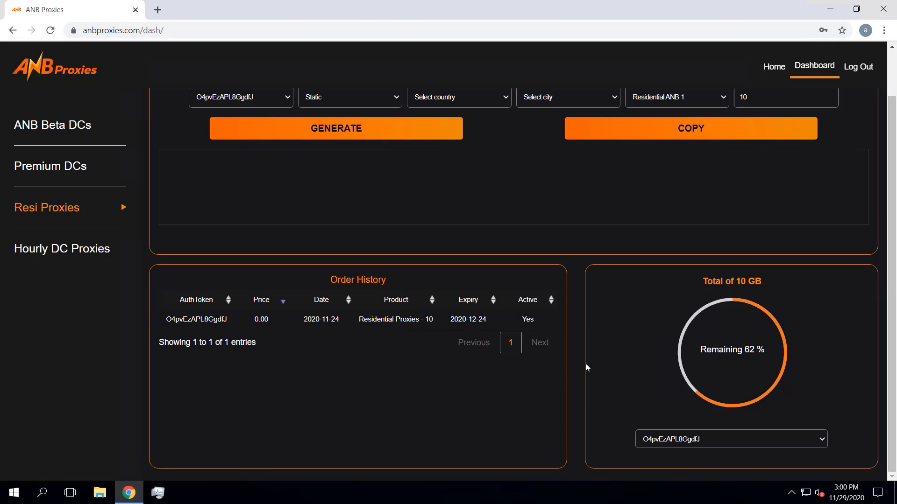
click(707, 441)
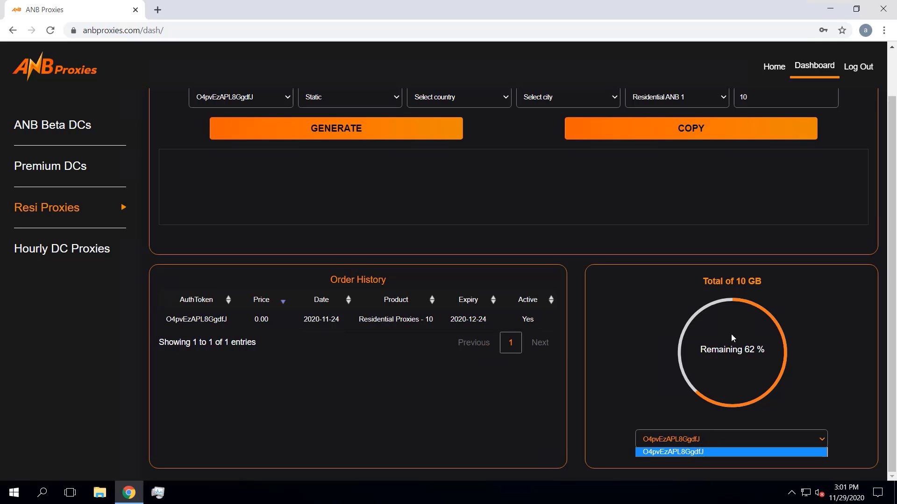
click(699, 439)
scroll(620, 381, up, 2)
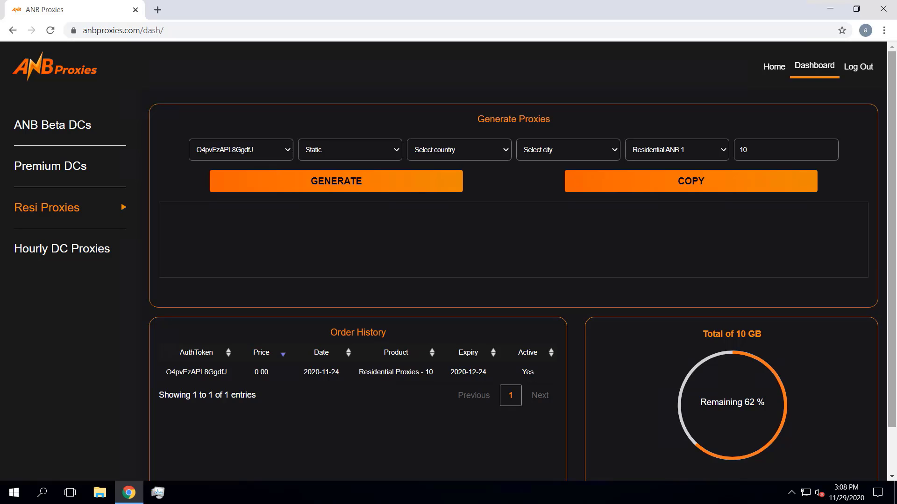
Generate 10 Static residential proxies for the United States with the city left on Select Random.
click(317, 150)
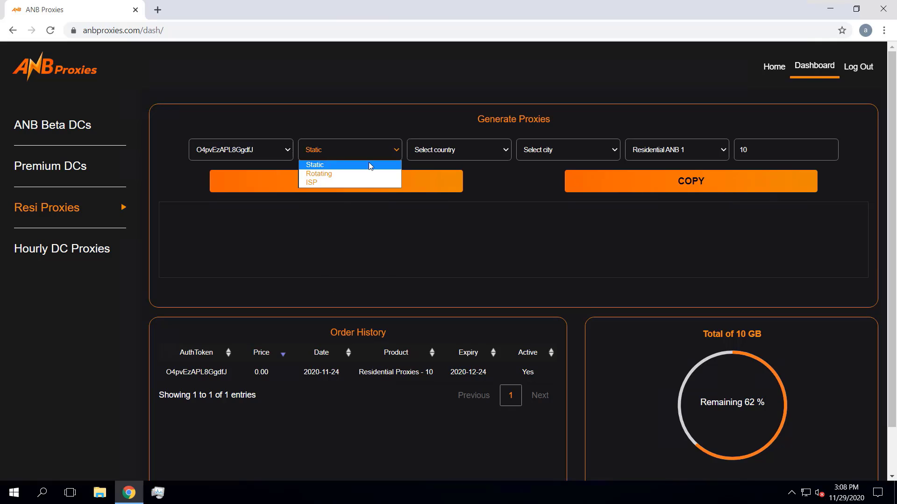
click(354, 154)
click(447, 150)
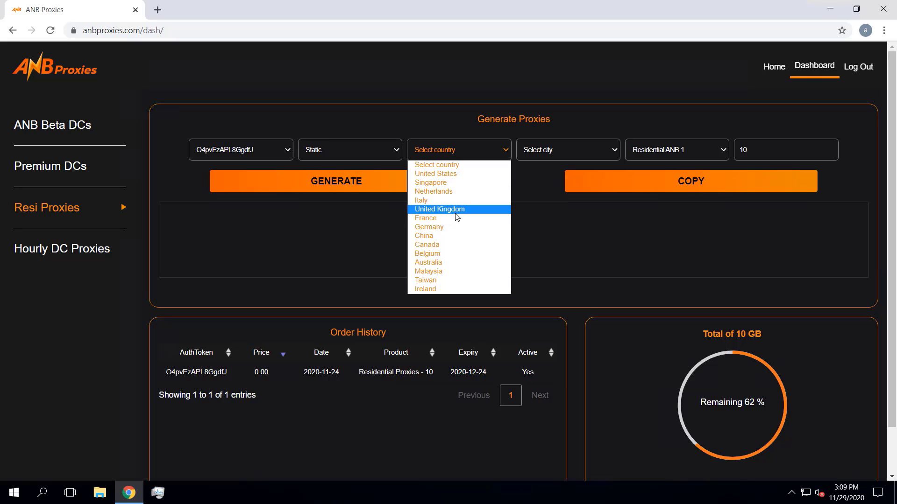
click(451, 174)
click(549, 150)
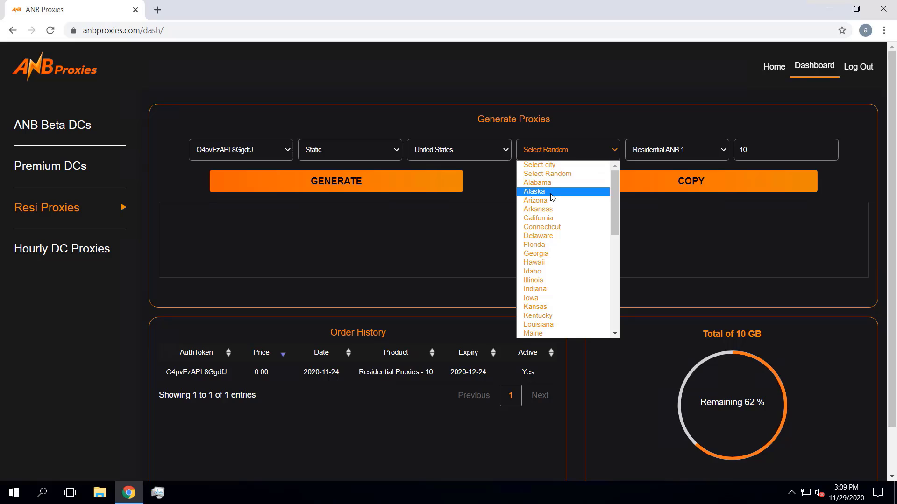
scroll(546, 203, down, 10)
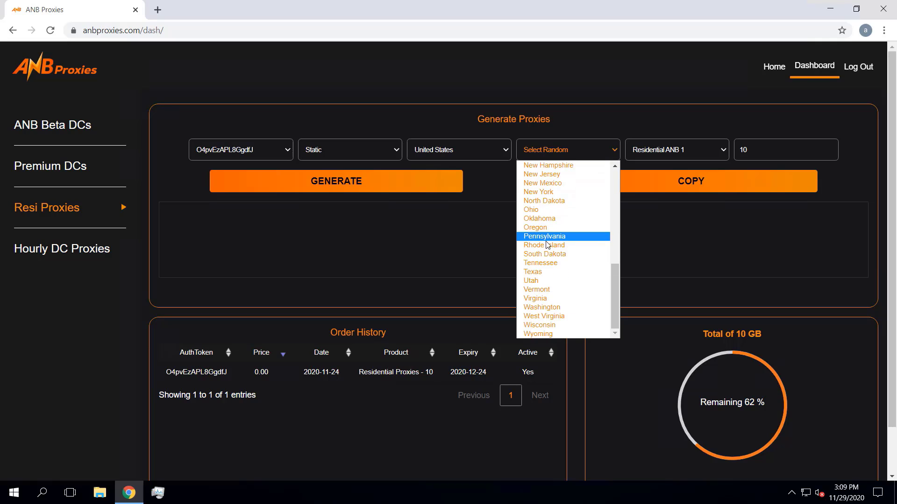
scroll(546, 217, up, 10)
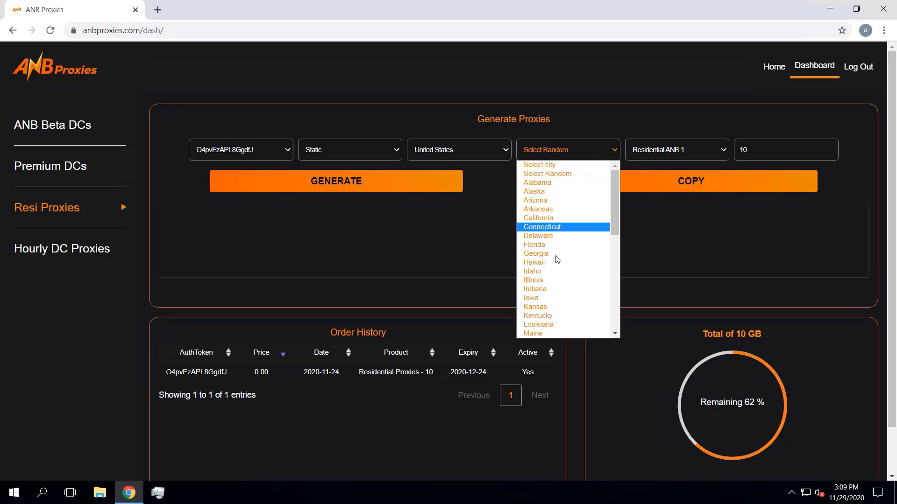
click(570, 149)
click(565, 153)
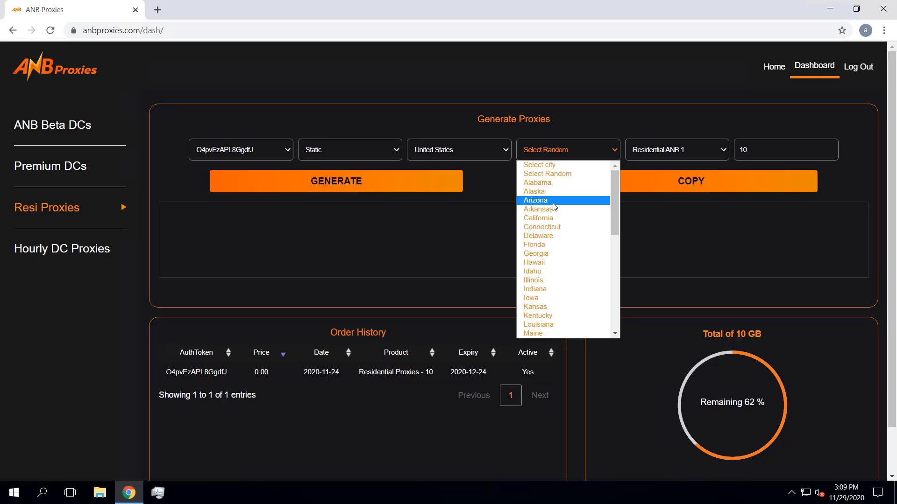
click(575, 176)
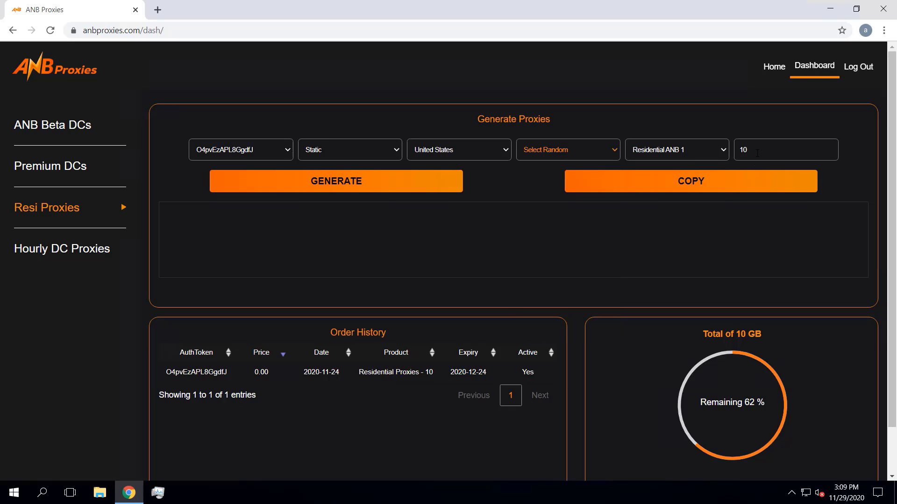
click(347, 185)
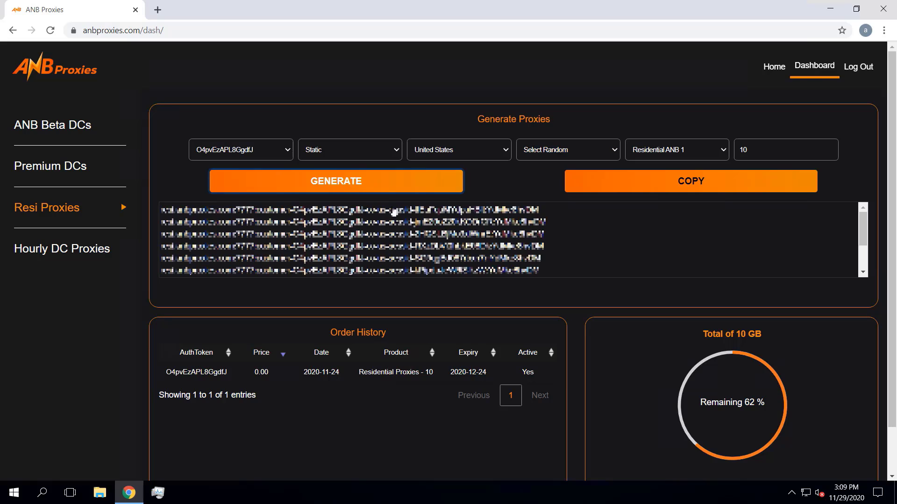
Copy the generated residential proxies, then change the proxy type from Static to ISP.
click(677, 189)
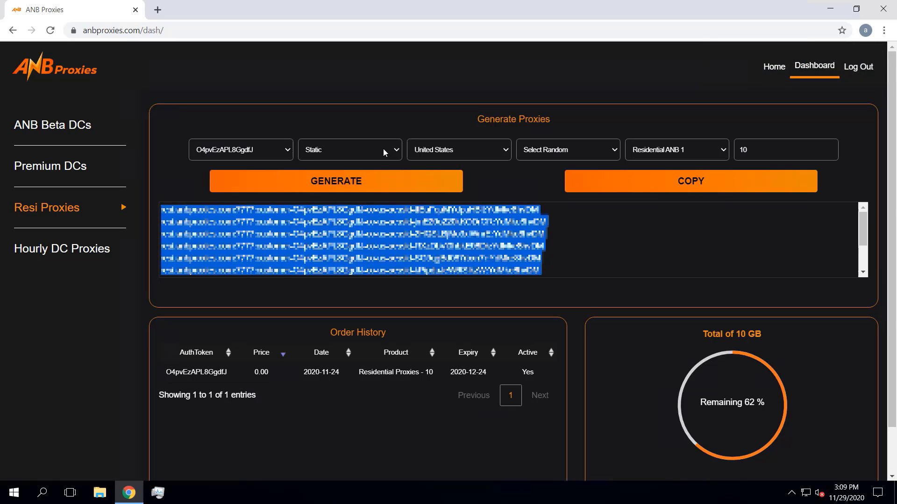
click(400, 150)
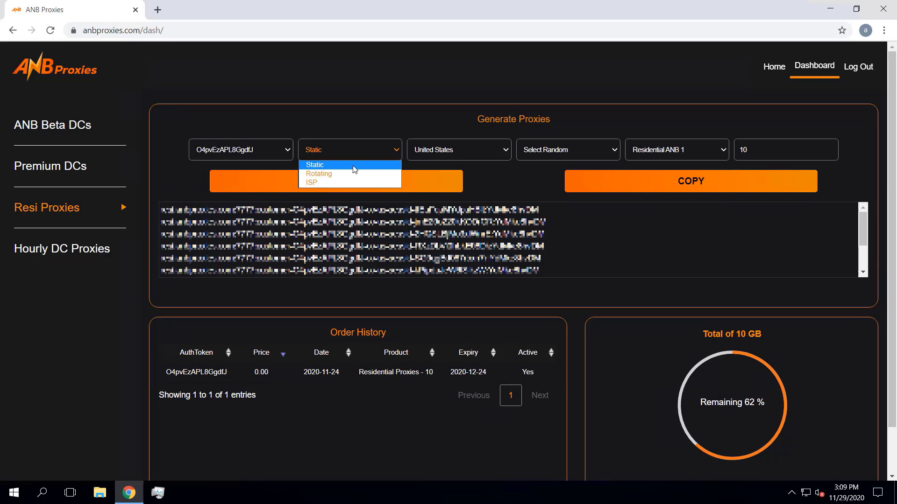
click(346, 172)
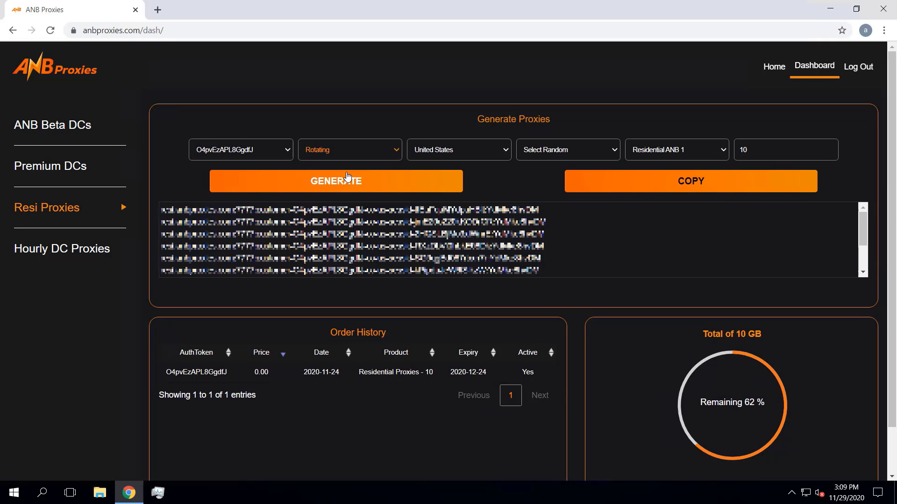
click(363, 154)
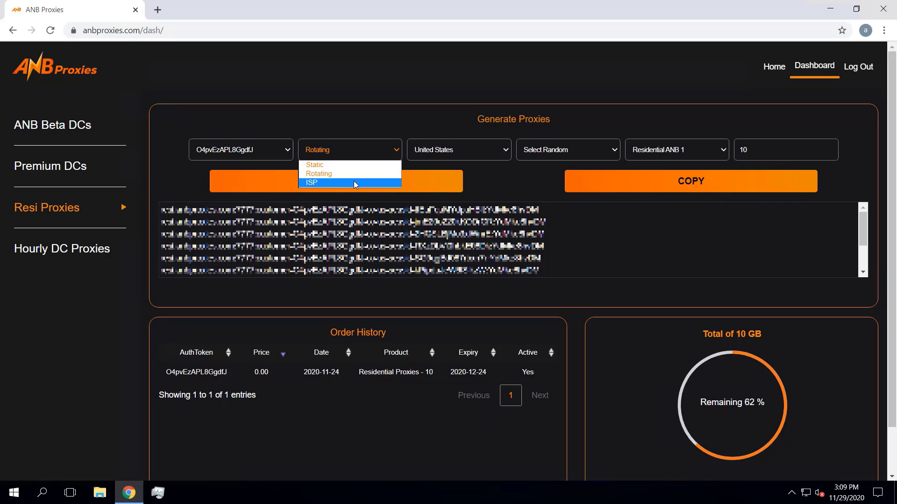
click(355, 183)
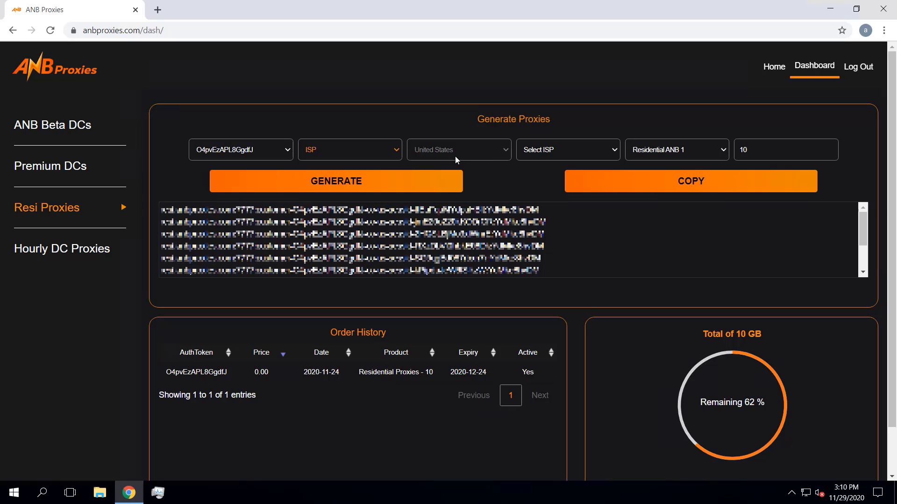
click(362, 152)
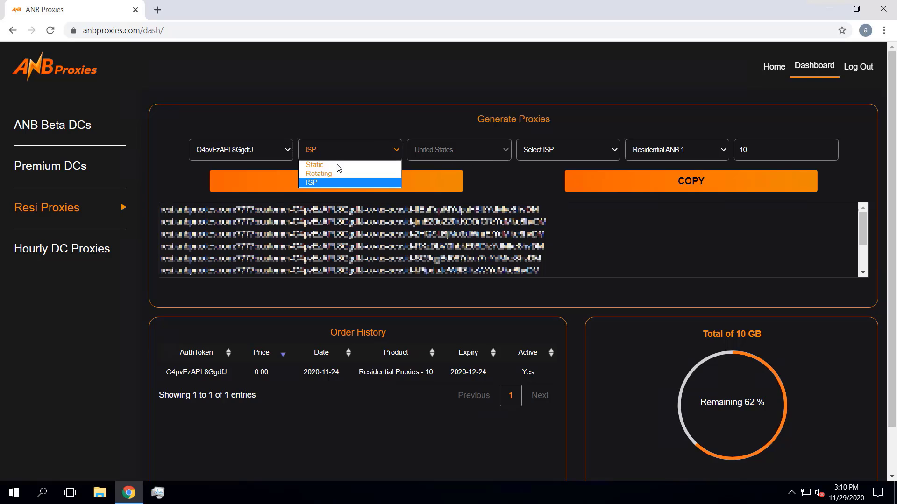
click(331, 182)
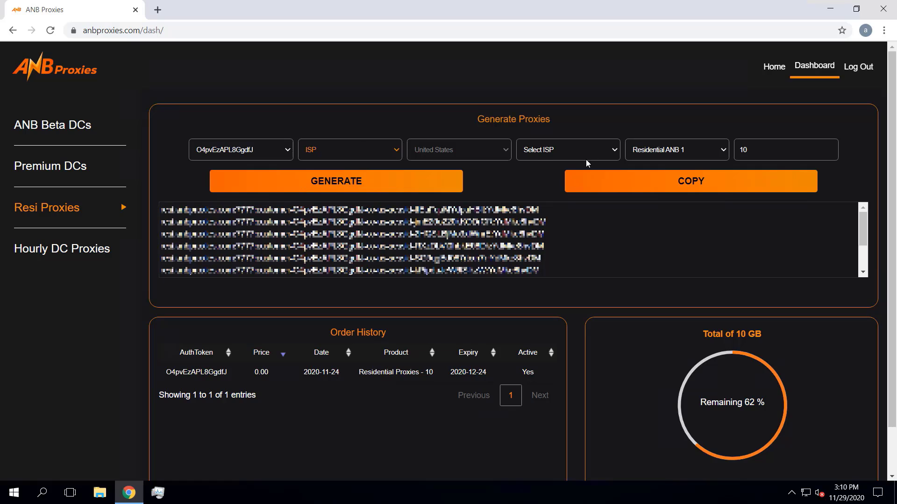
click(547, 152)
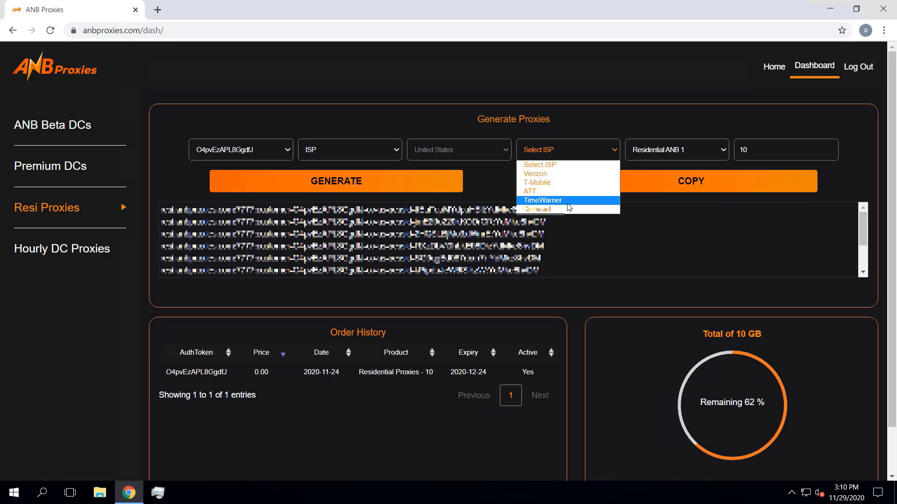
click(587, 127)
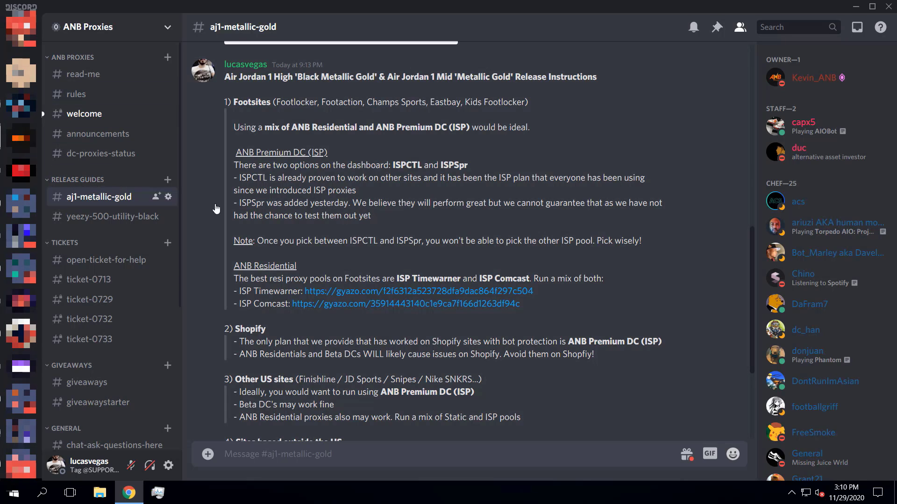
Read the aj1-metallic-gold release message recommending ISP Timewarner and ISP Comcast pools for Footsites.
scroll(232, 206, up, 5)
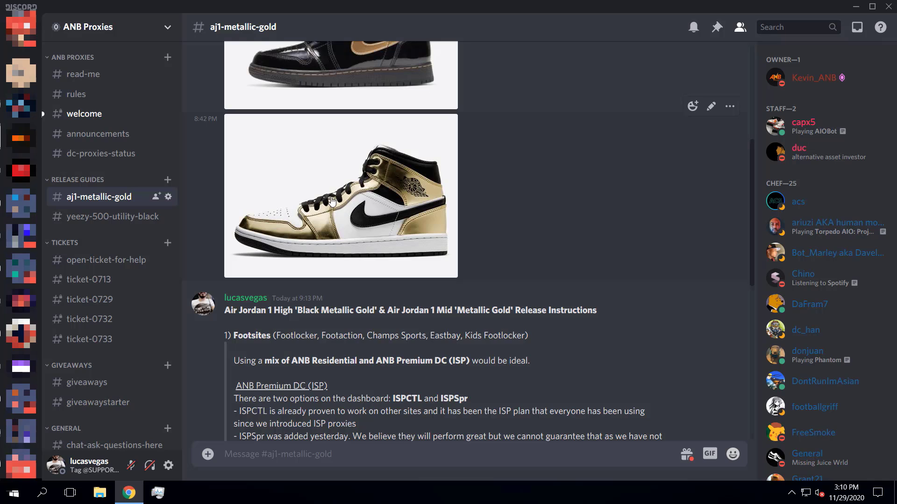
scroll(332, 201, down, 5)
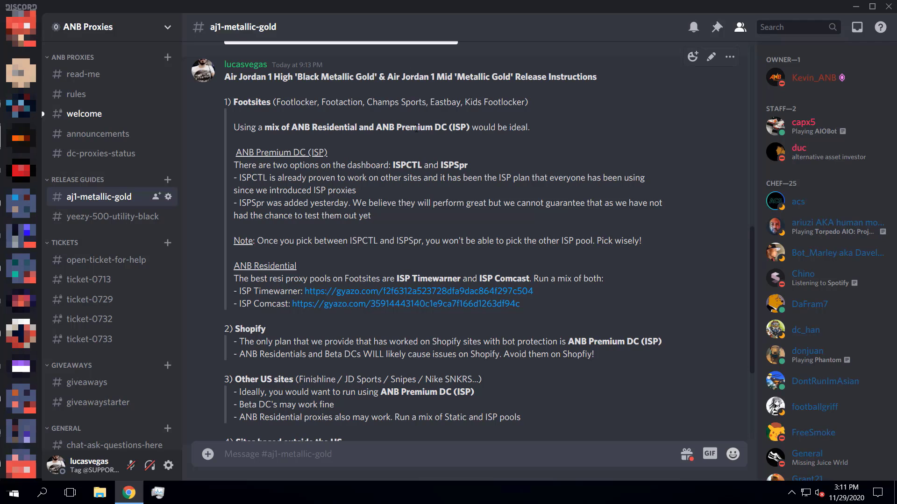
scroll(332, 169, down, 1)
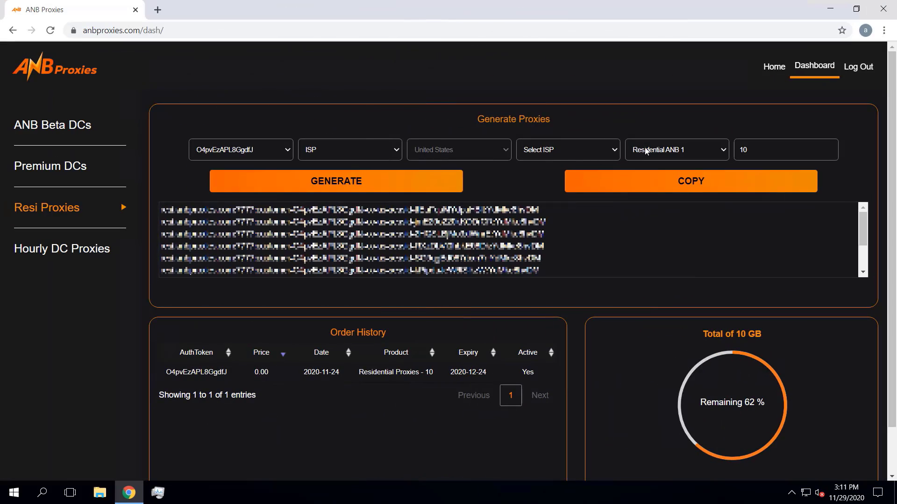
Generate 25 TimeWarner ISP proxies by choosing TimeWarner and setting quantity to 25.
click(645, 148)
click(582, 146)
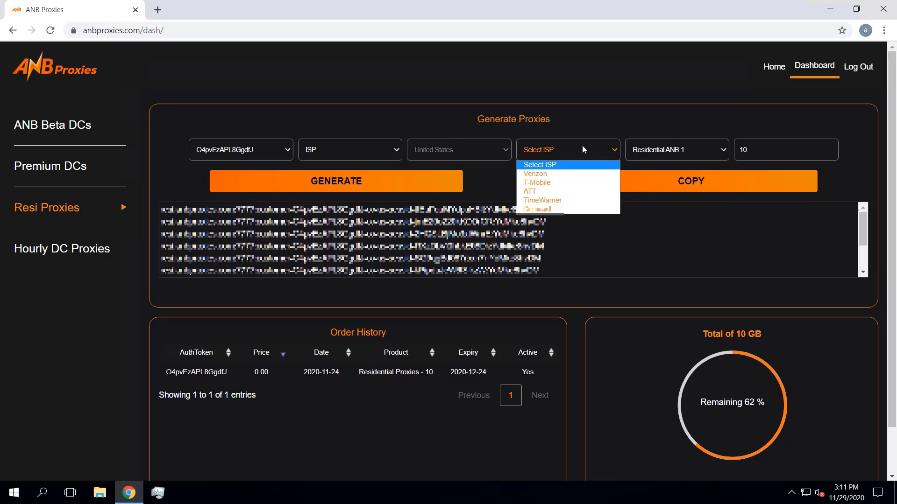
click(551, 201)
drag(753, 150, 731, 147)
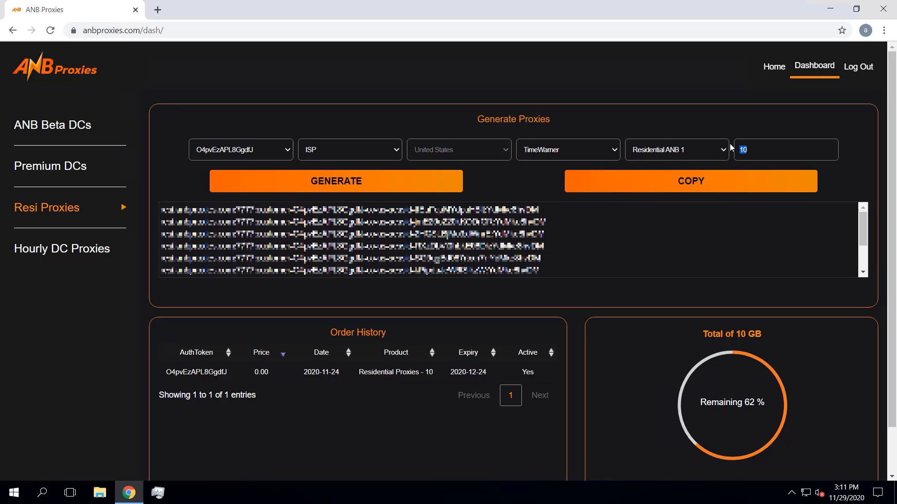
text(25)
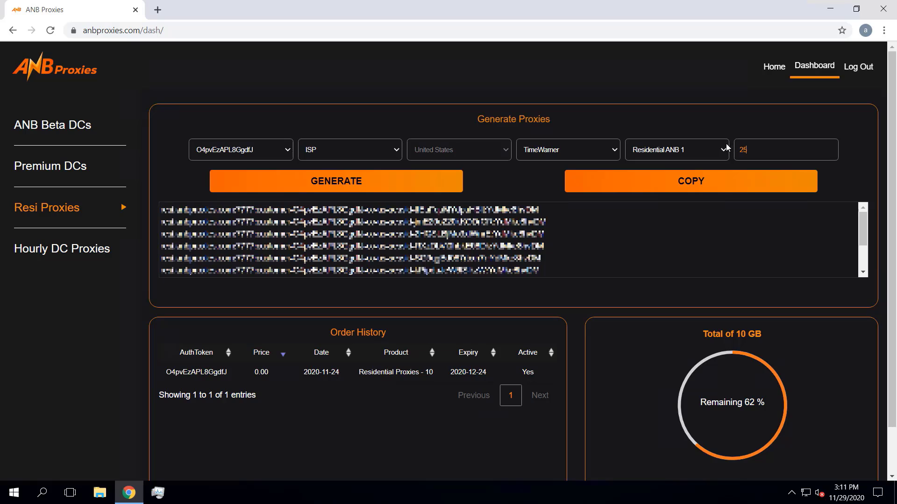
click(363, 188)
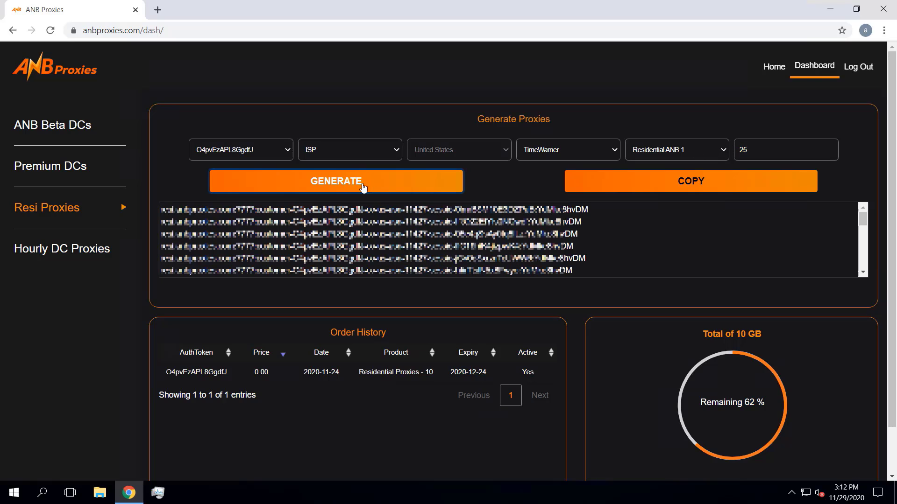
Switch the ISP provider to Comcast, generate 25 proxies and copy them.
click(767, 148)
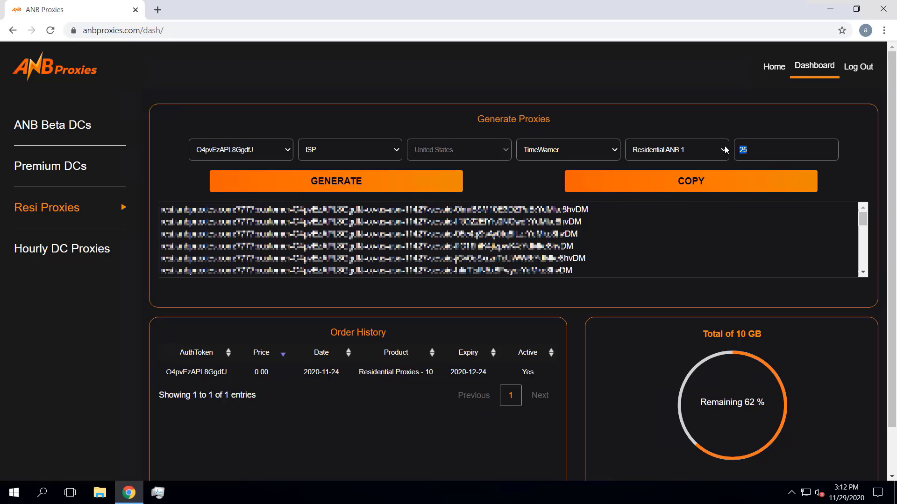
click(607, 153)
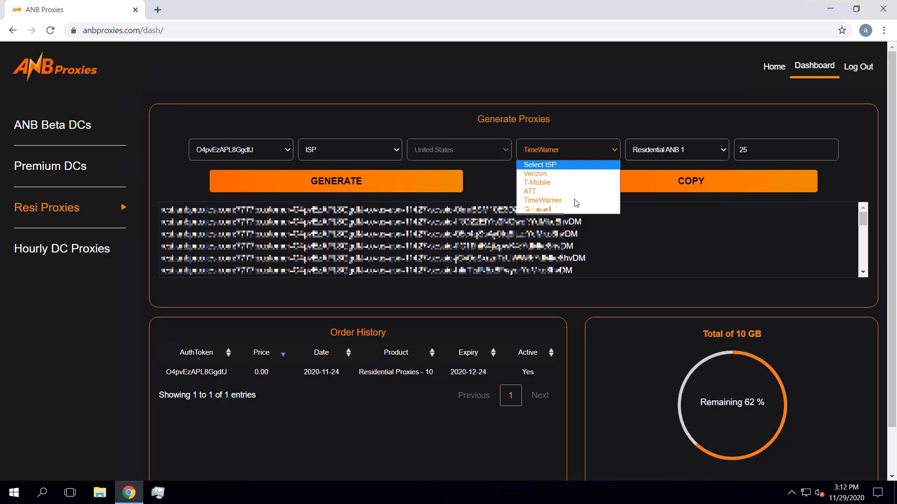
click(559, 209)
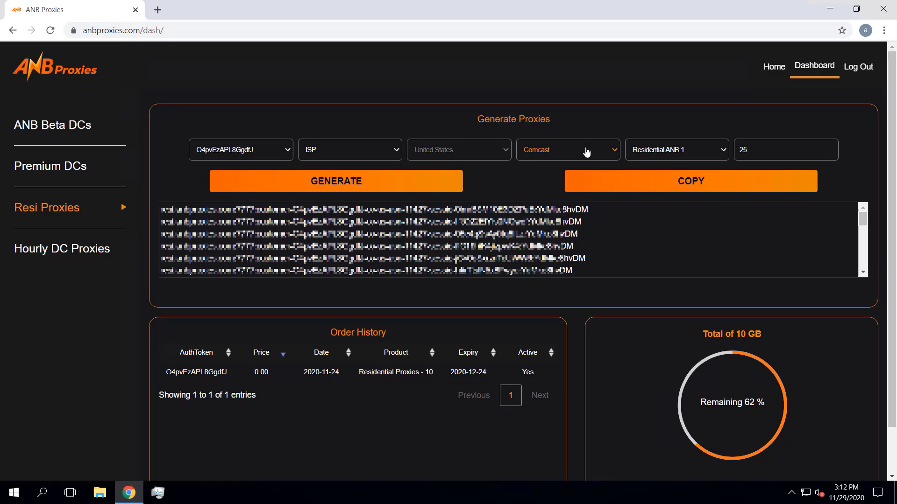
click(390, 187)
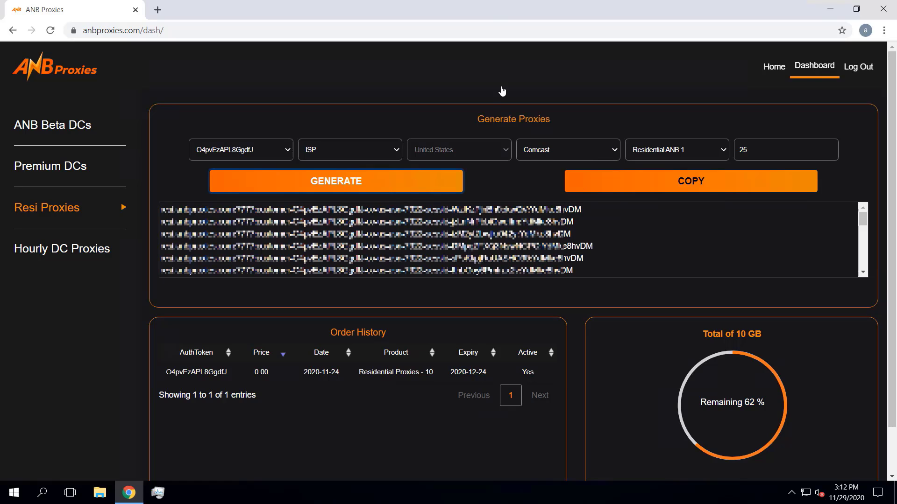
click(656, 187)
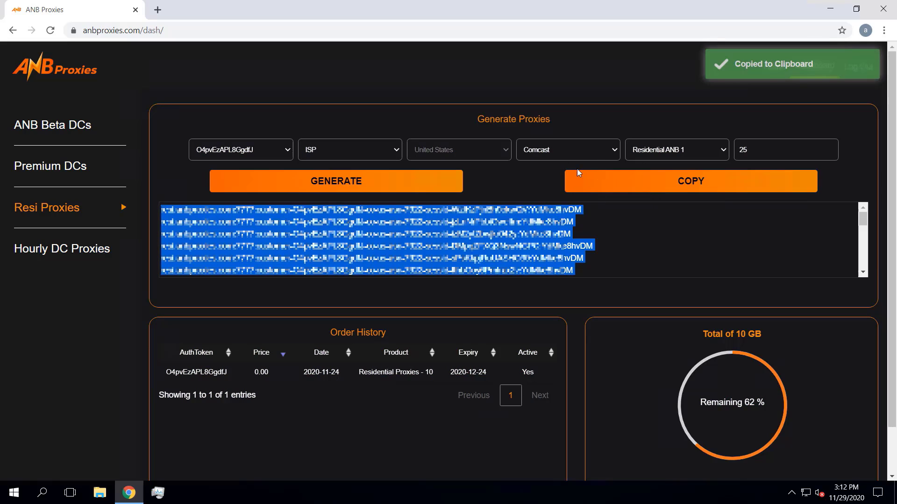
Generate and copy another TimeWarner batch, then another Comcast batch of 25 ISP proxies.
click(554, 150)
click(545, 200)
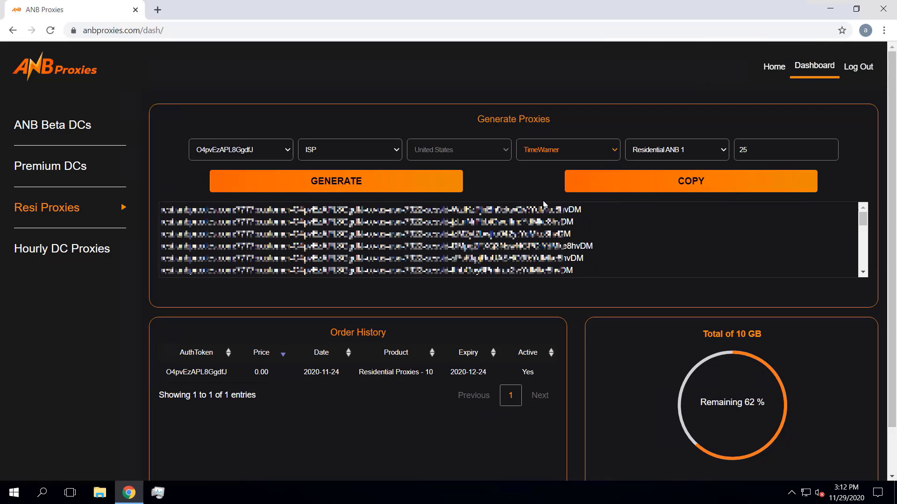
click(371, 187)
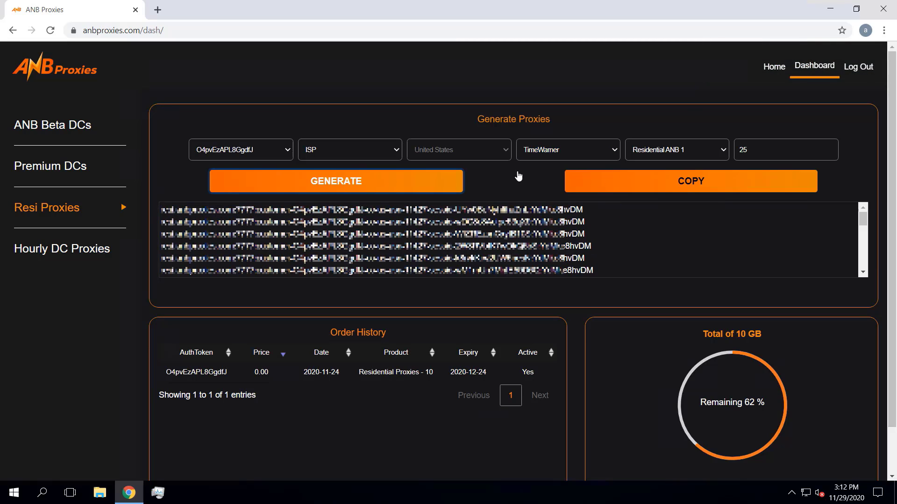
click(626, 189)
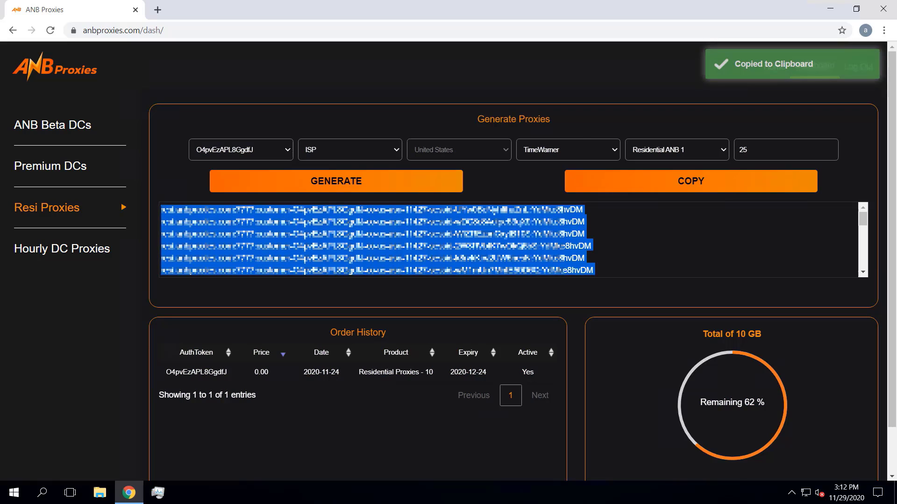
click(565, 158)
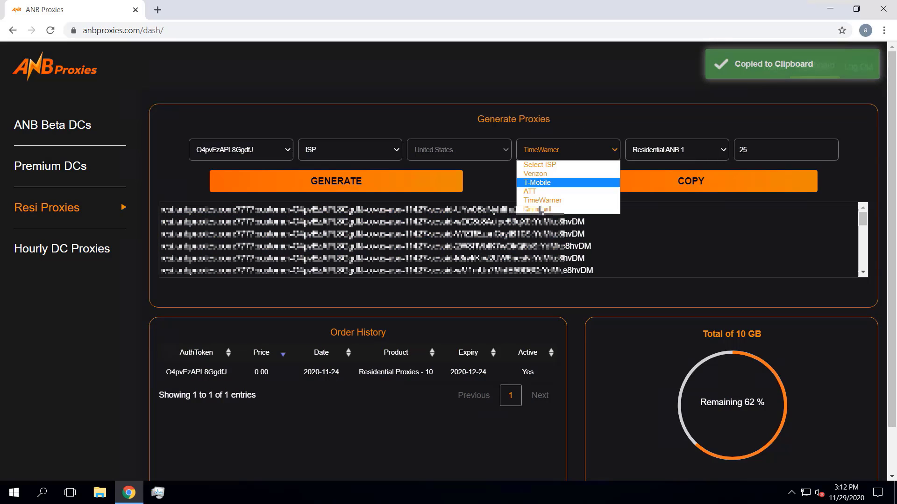
click(537, 209)
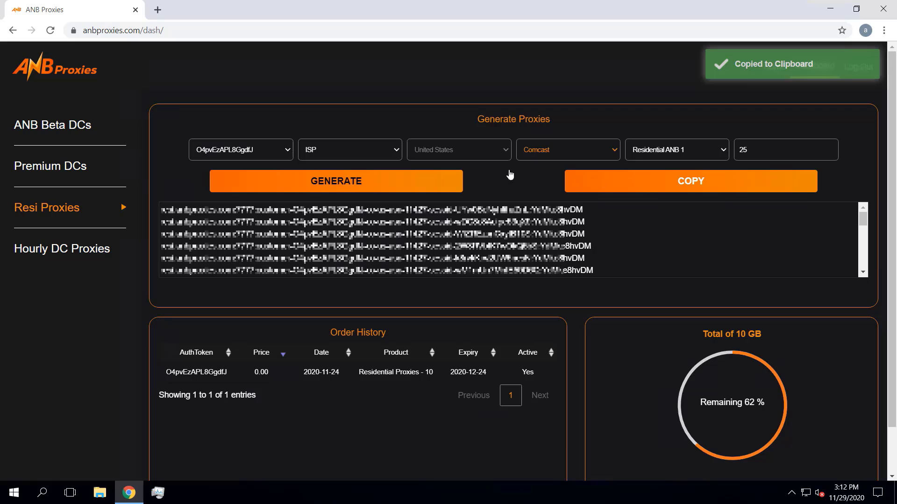
click(425, 180)
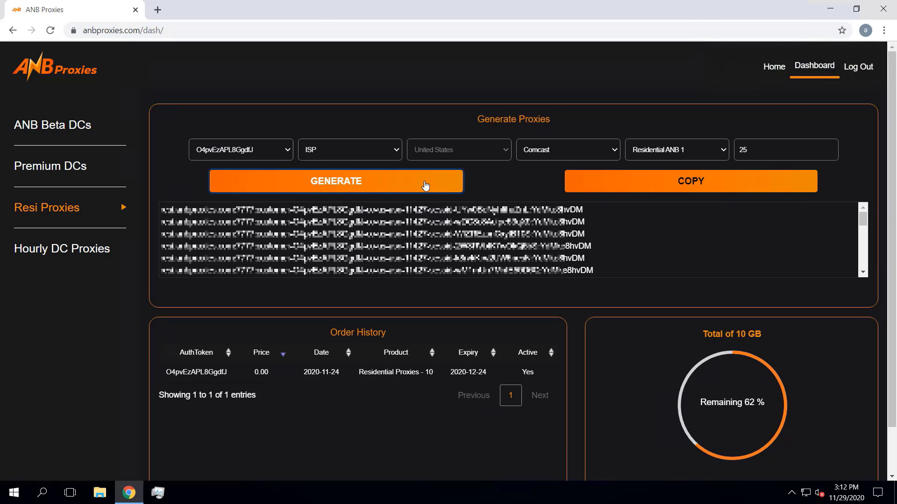
click(641, 186)
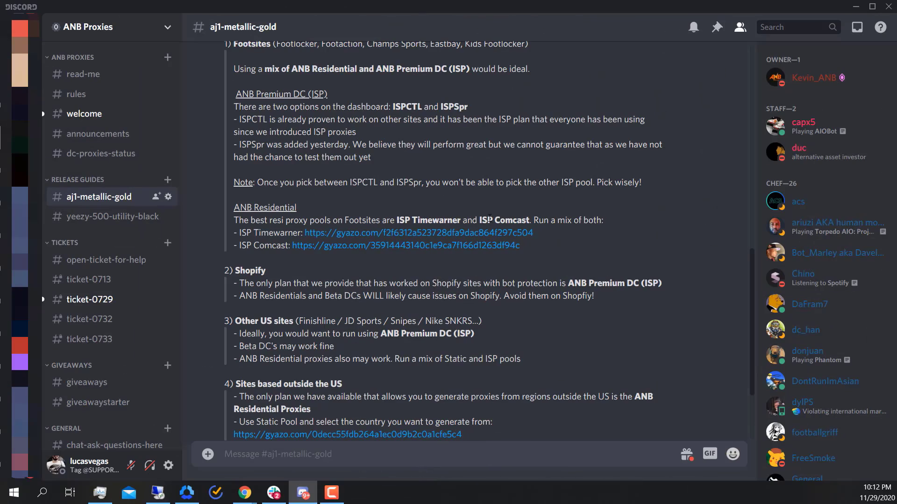
Scroll the #aj1-metallic-gold release guide back up to its beginning.
scroll(489, 187, down, 2)
scroll(489, 187, down, 1)
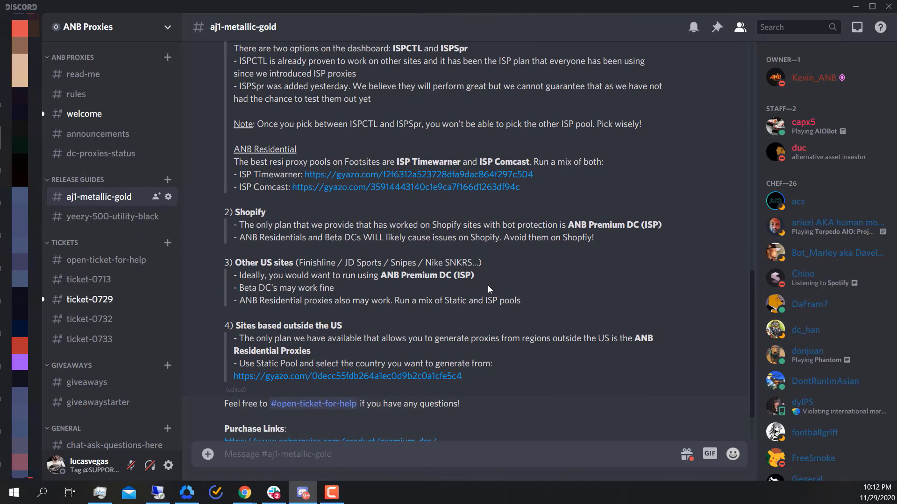
scroll(607, 248, up, 3)
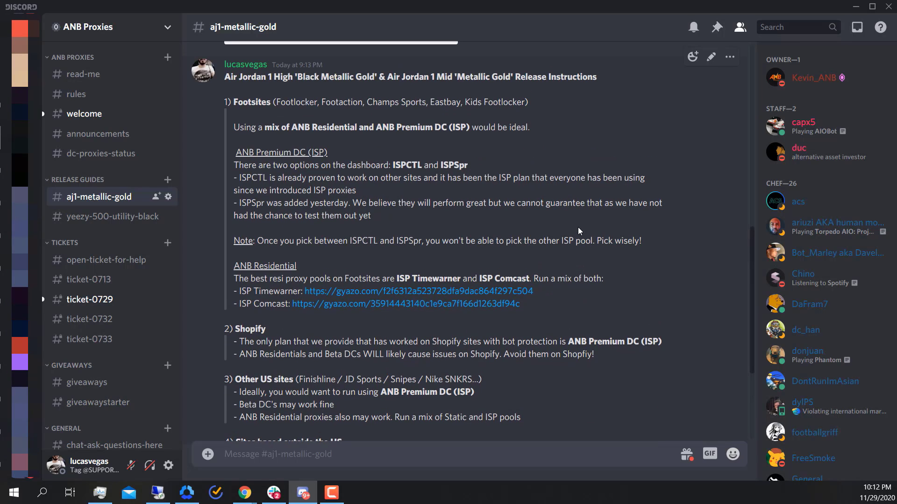
scroll(579, 230, up, 1)
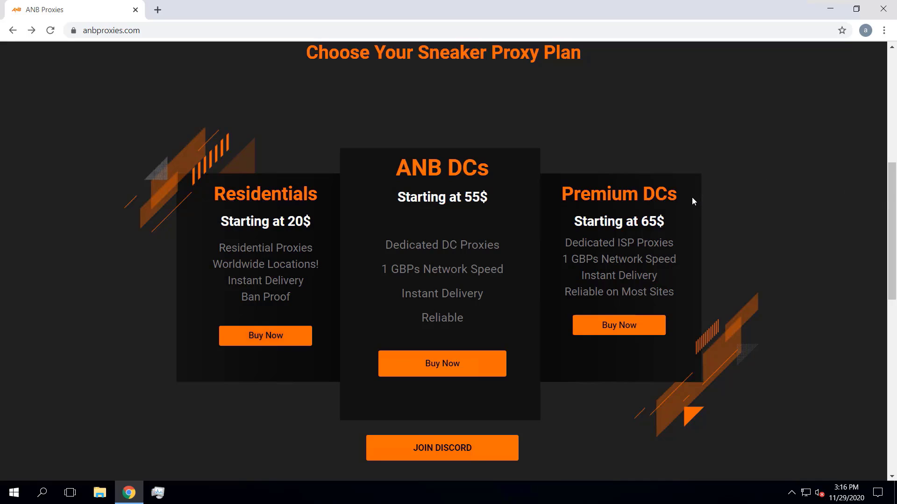
Open the Premium DCs purchase page from the homepage and scroll through its packages.
click(617, 325)
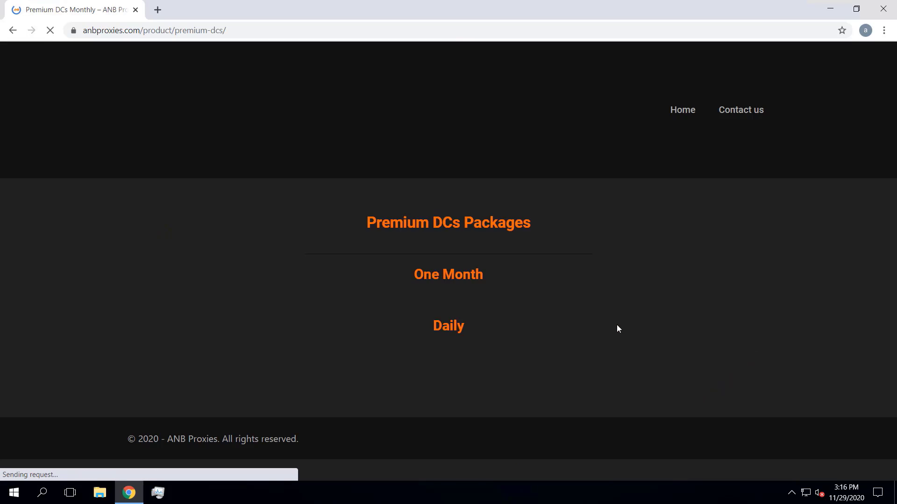
scroll(566, 313, down, 1)
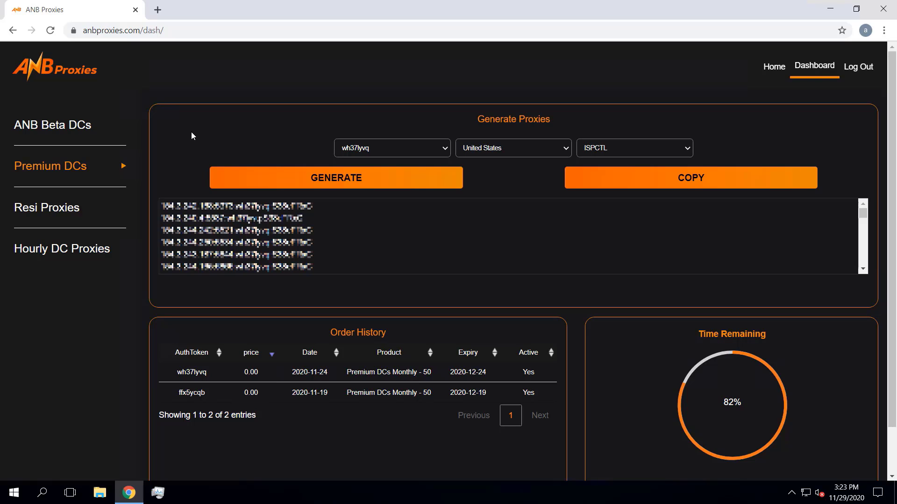
click(391, 147)
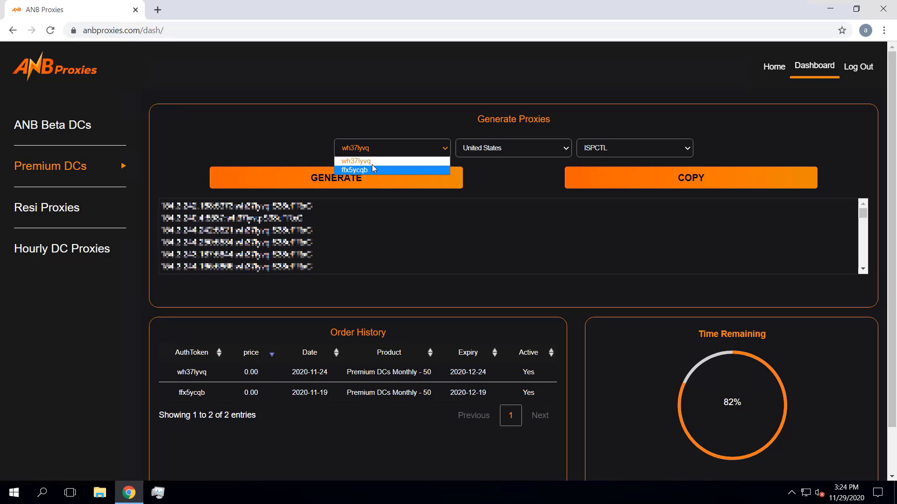
click(373, 162)
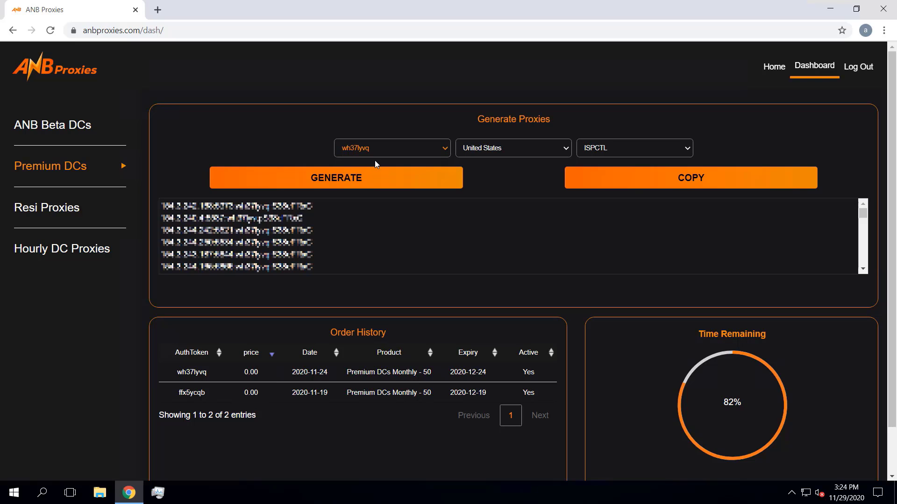
click(492, 150)
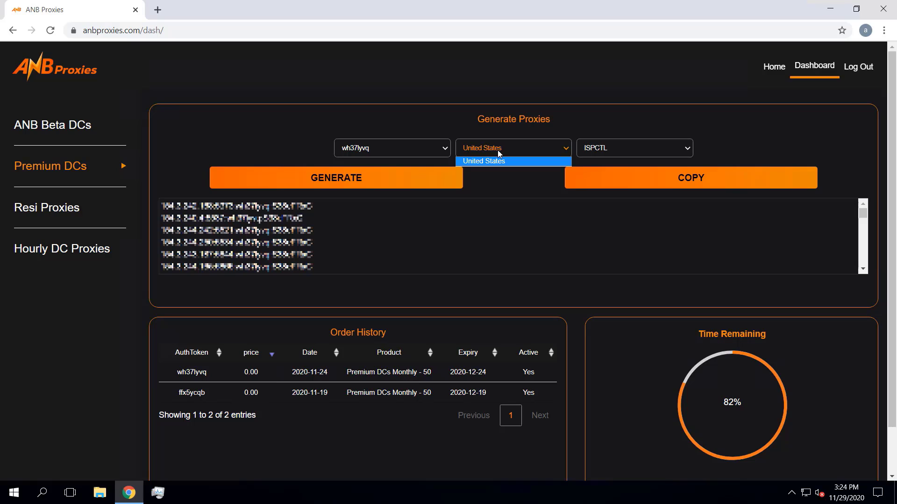
click(498, 150)
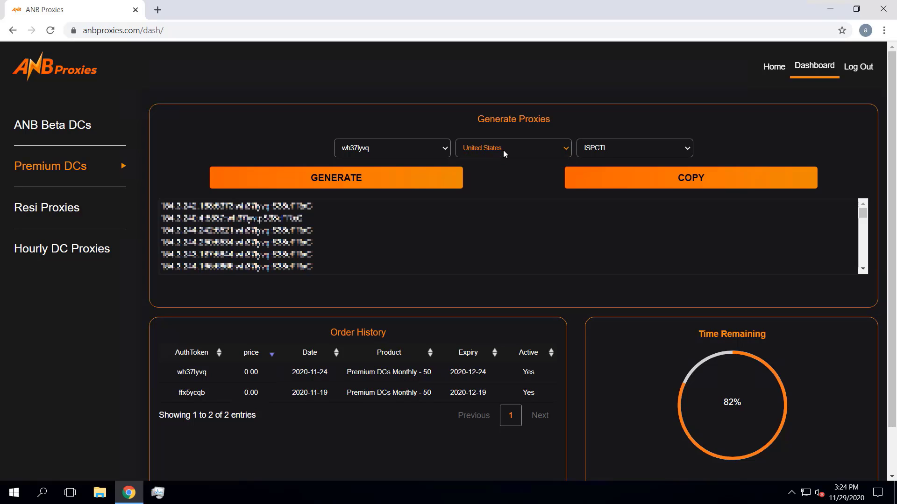
click(605, 153)
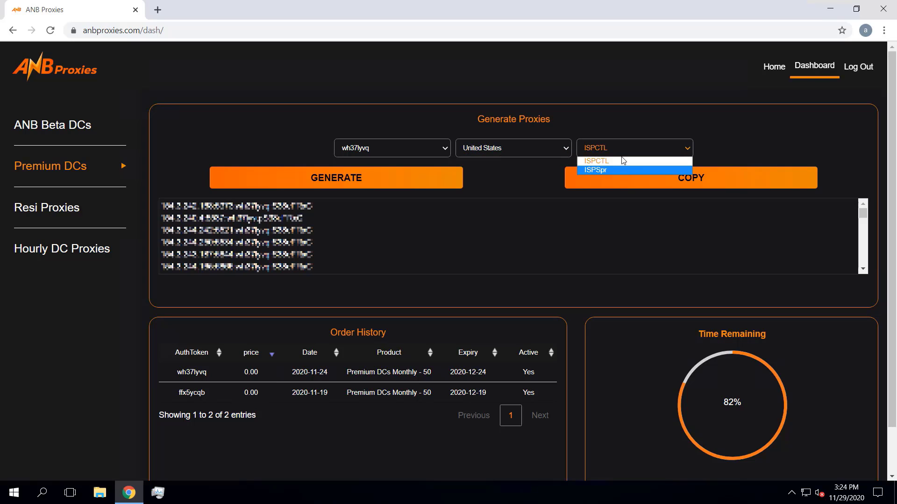
click(623, 125)
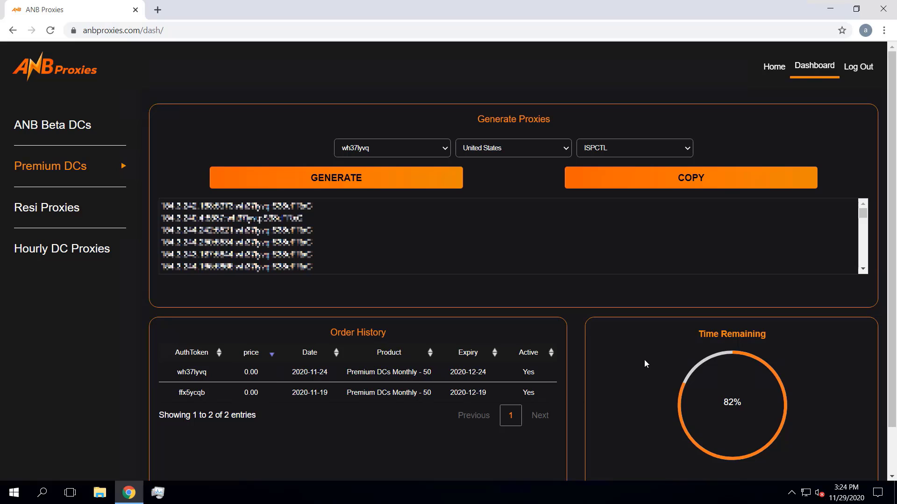
scroll(638, 354, down, 1)
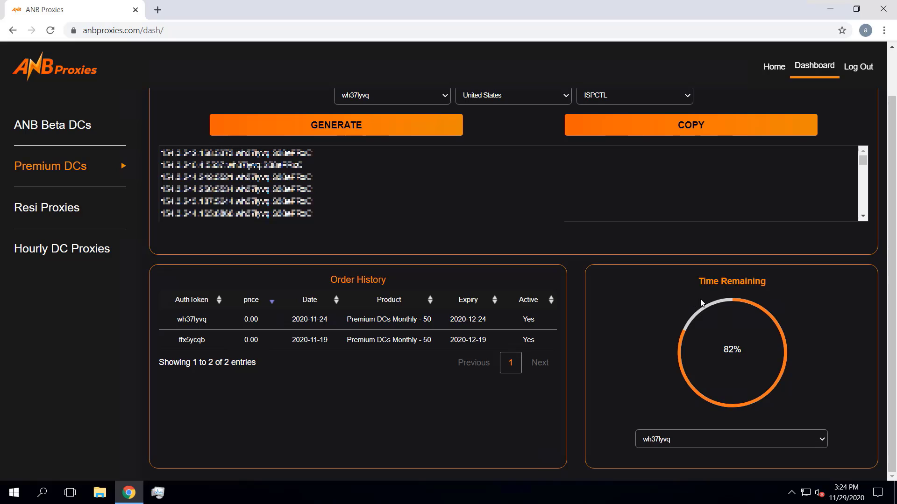
click(702, 436)
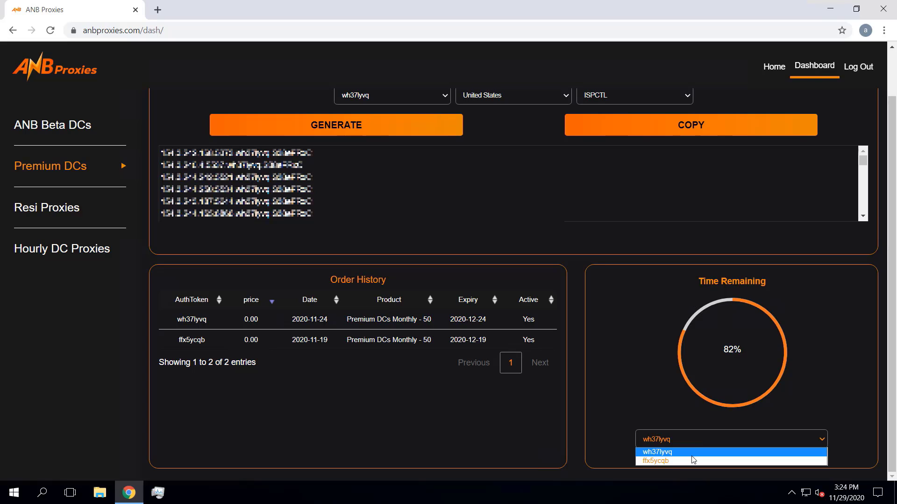
click(688, 461)
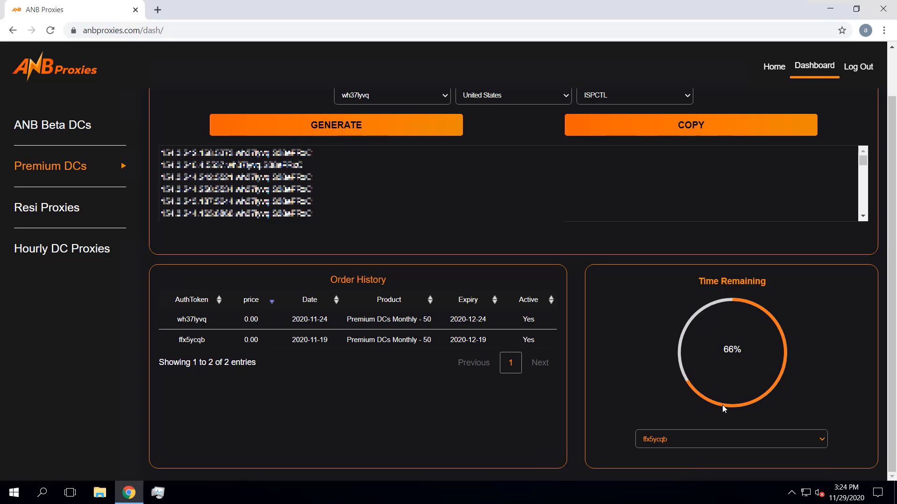
click(701, 438)
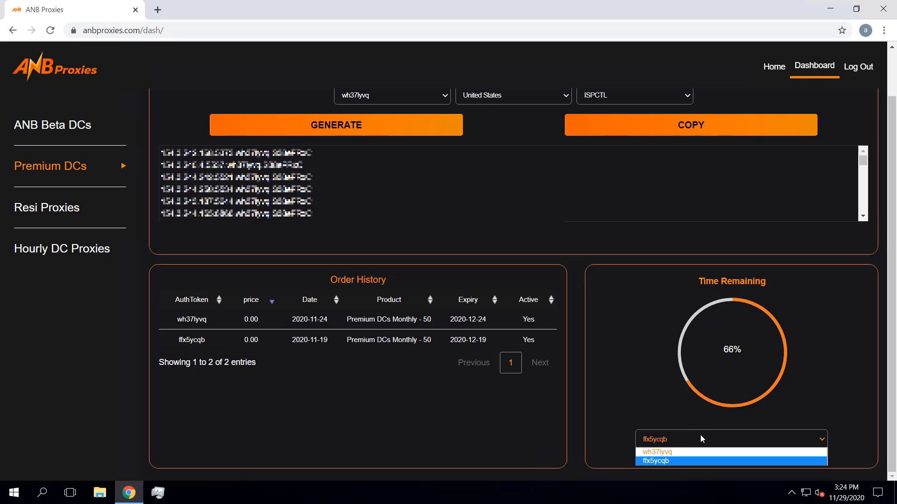
click(685, 453)
scroll(584, 332, up, 1)
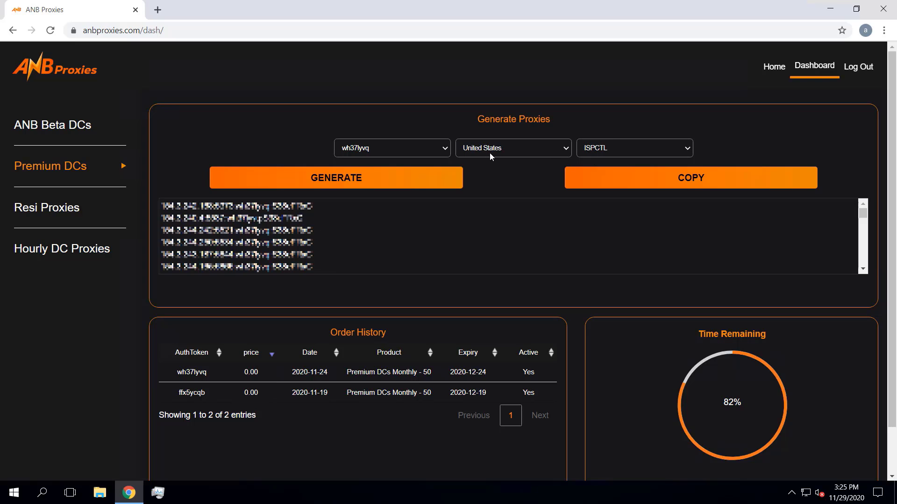
click(602, 154)
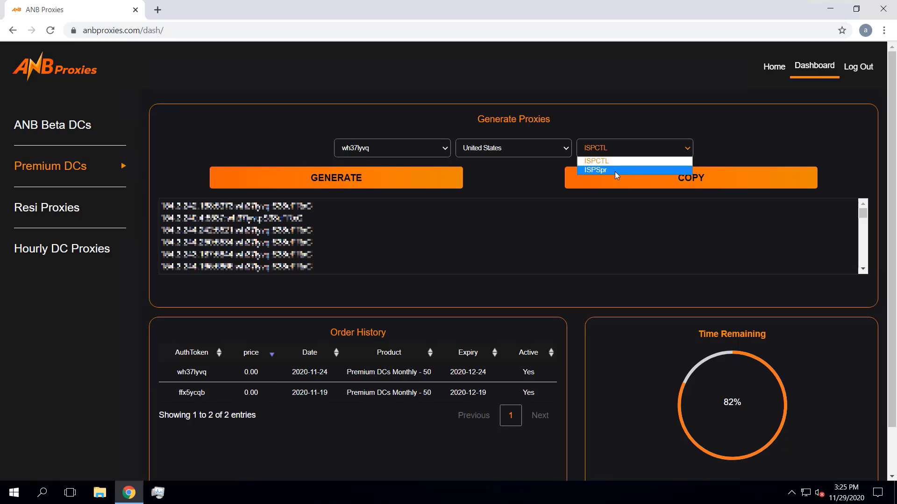
click(626, 127)
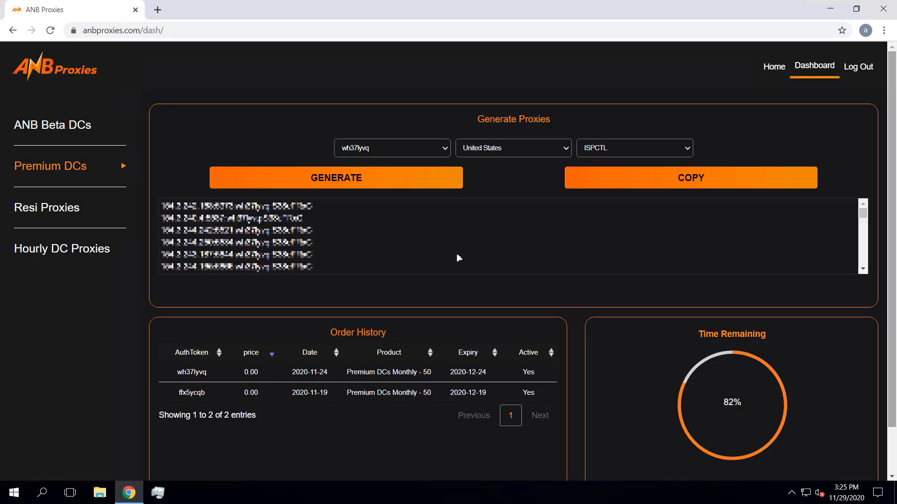
click(615, 155)
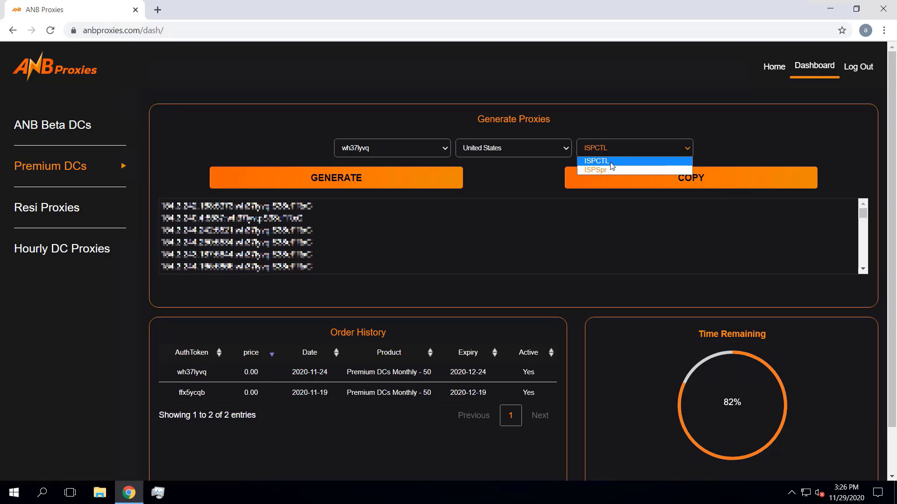
click(610, 149)
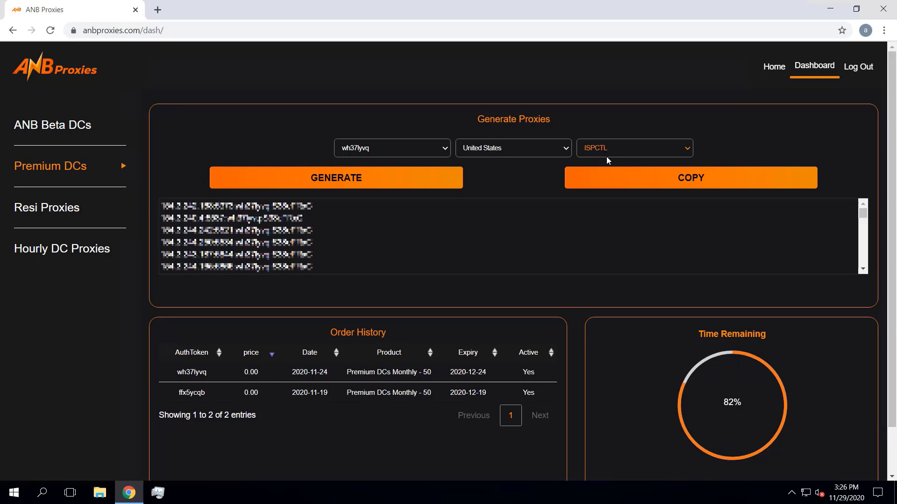
click(607, 151)
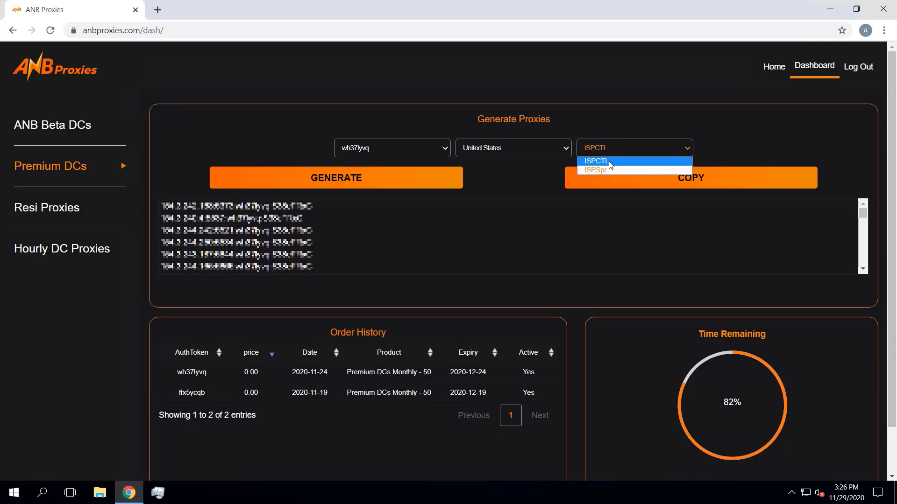
click(610, 161)
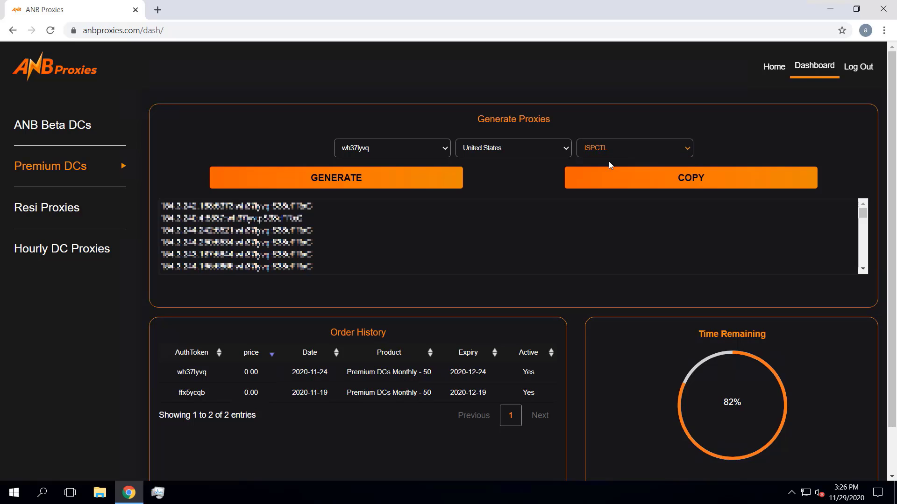
click(610, 150)
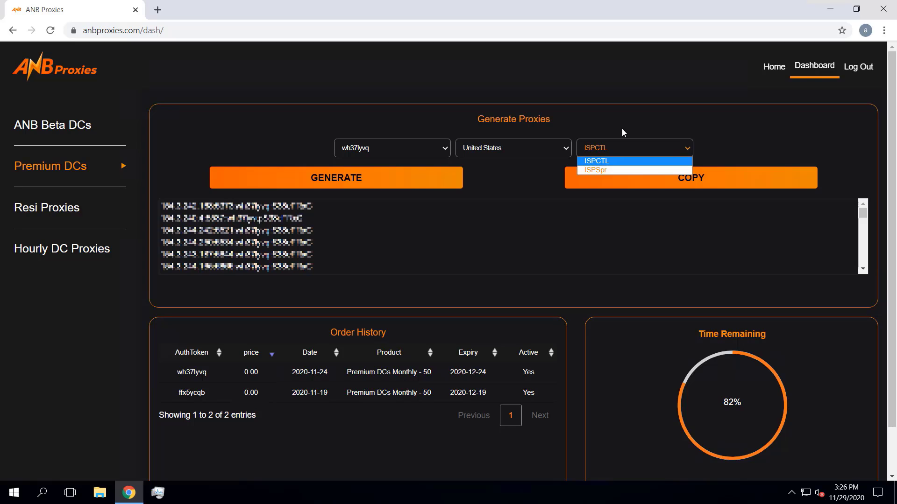
click(610, 161)
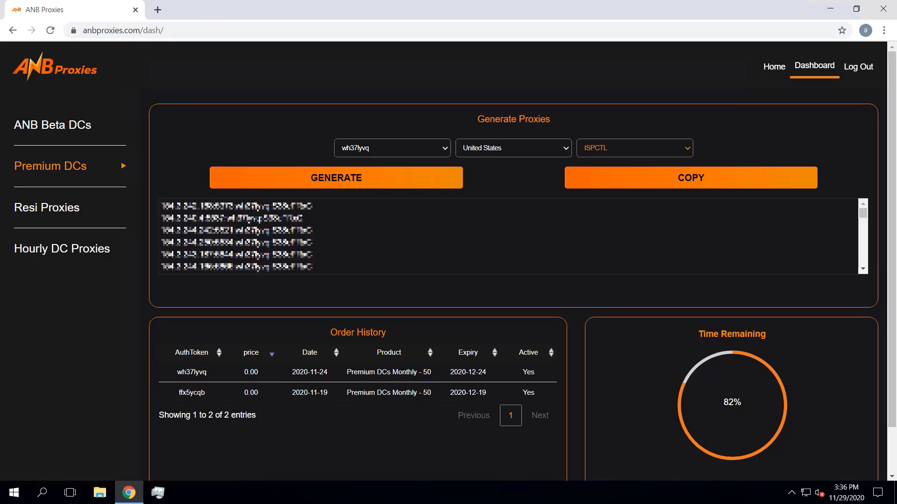
Open a new Chrome tab beside the ANB Proxies dashboard tab.
click(157, 10)
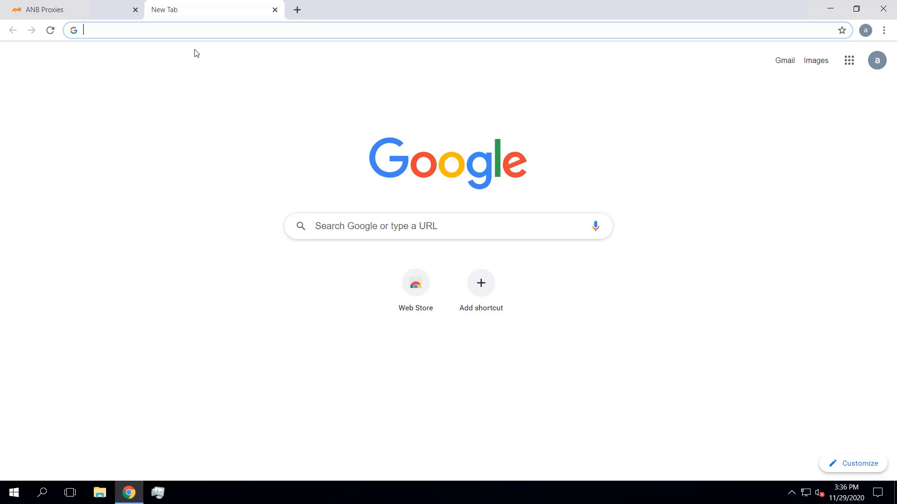
Paste the ANB Proxies Discord invite link in the address bar and accept the invite.
click(195, 30)
text(https://discordapp.com/invite/B2tymmc)
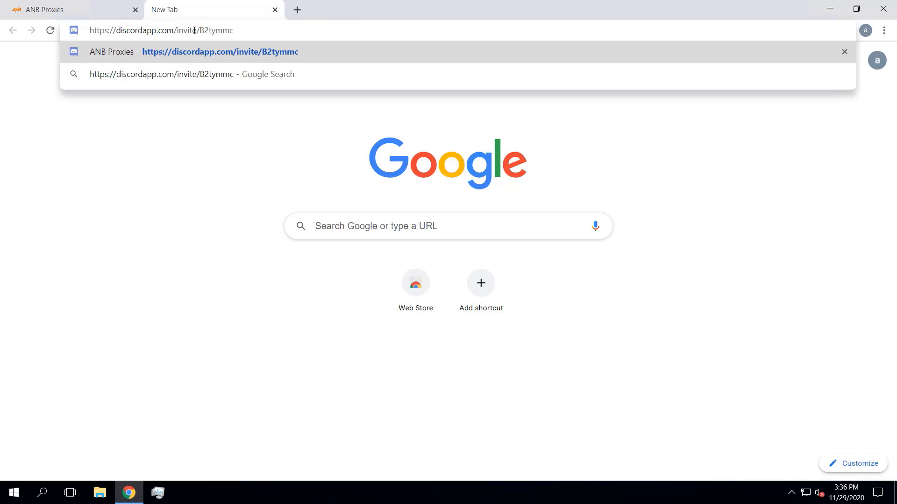
key(Return)
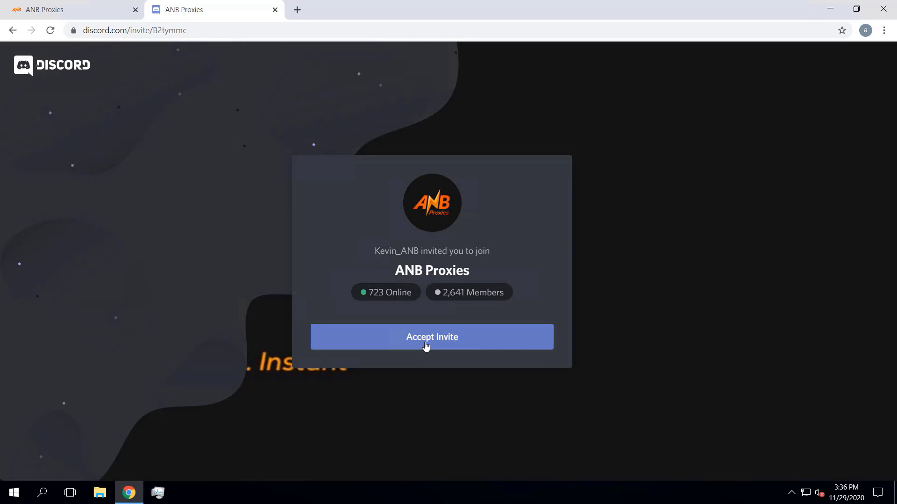
click(426, 345)
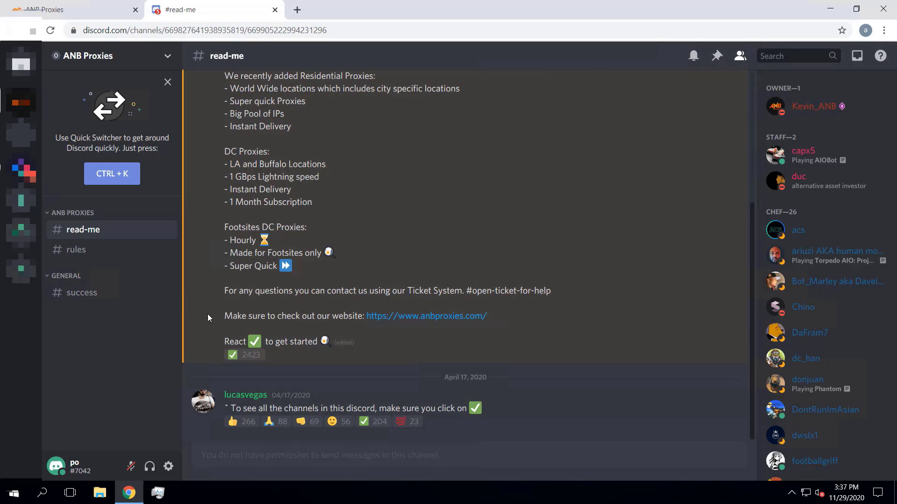
Add the ✅ reaction in #read-me to unlock the server's channels.
click(243, 356)
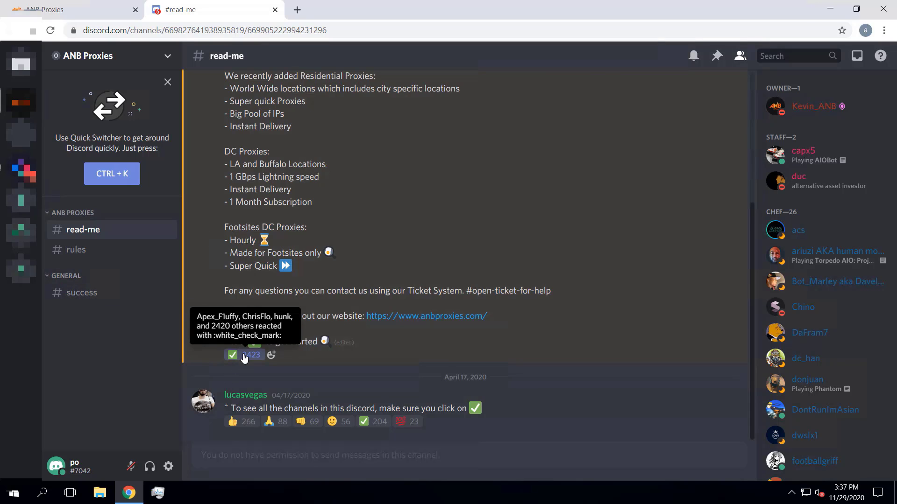
scroll(135, 303, down, 1)
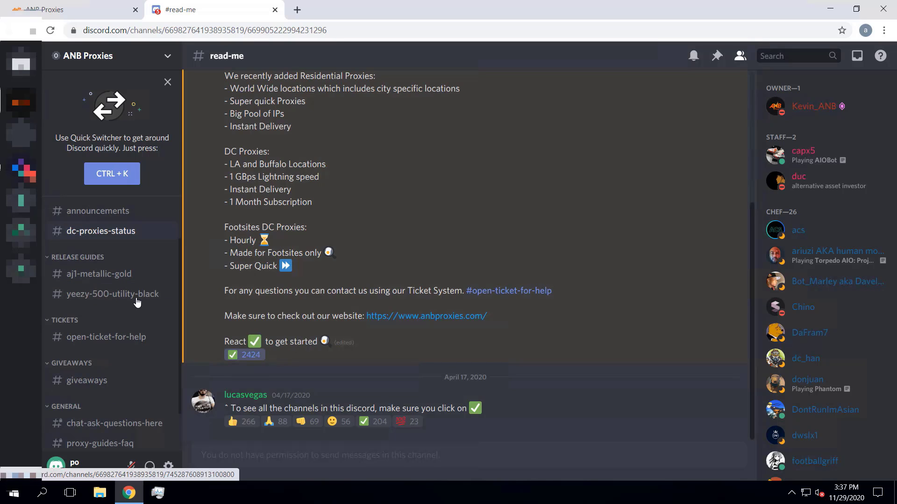
scroll(136, 290, up, 1)
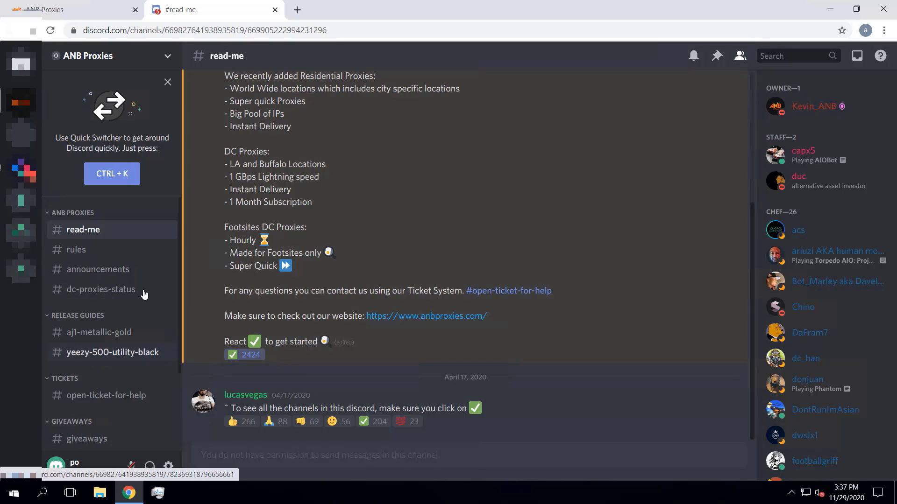
Browse the rules and announcements channels, ending on the dc-proxies-status notices.
click(119, 251)
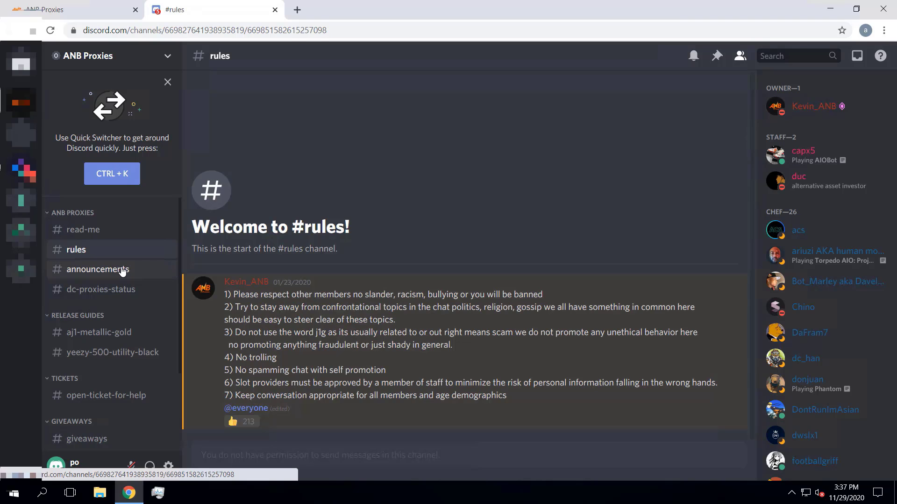
click(123, 270)
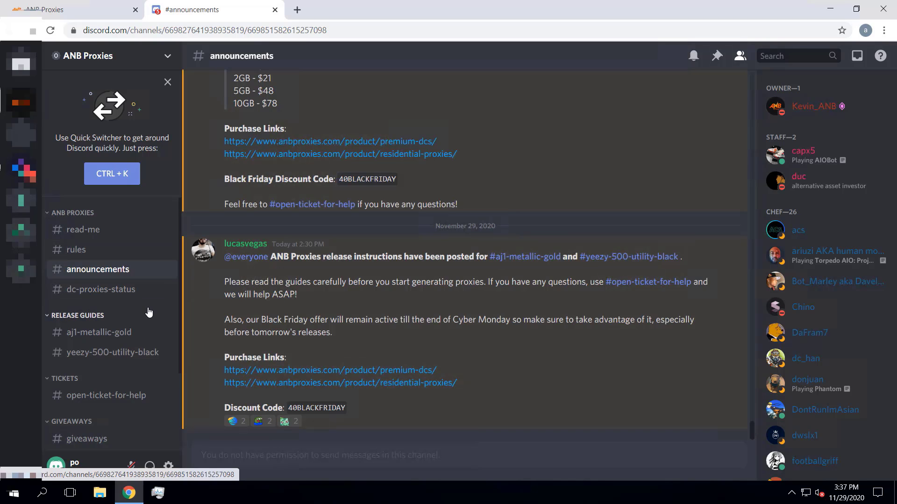
click(127, 294)
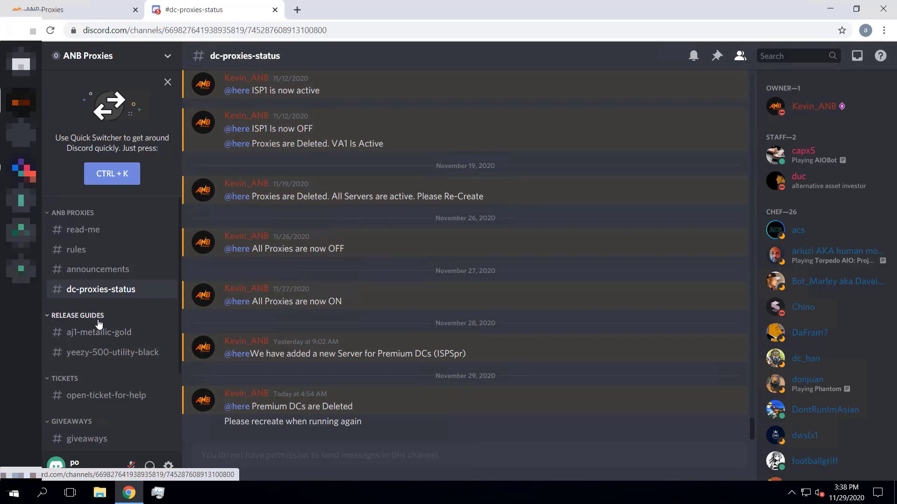
Read the aj1-metallic-gold guide's Footsites, Shopify, US and non-US site proxy recommendations.
click(109, 332)
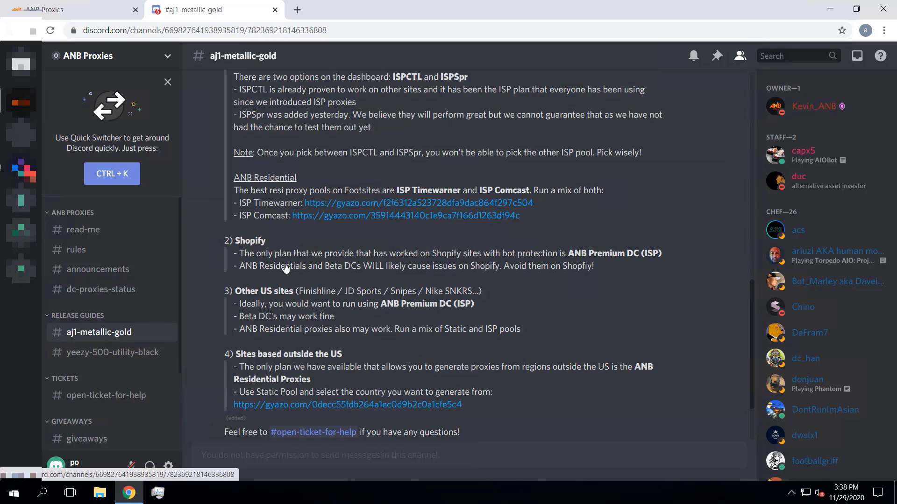
scroll(301, 203, up, 3)
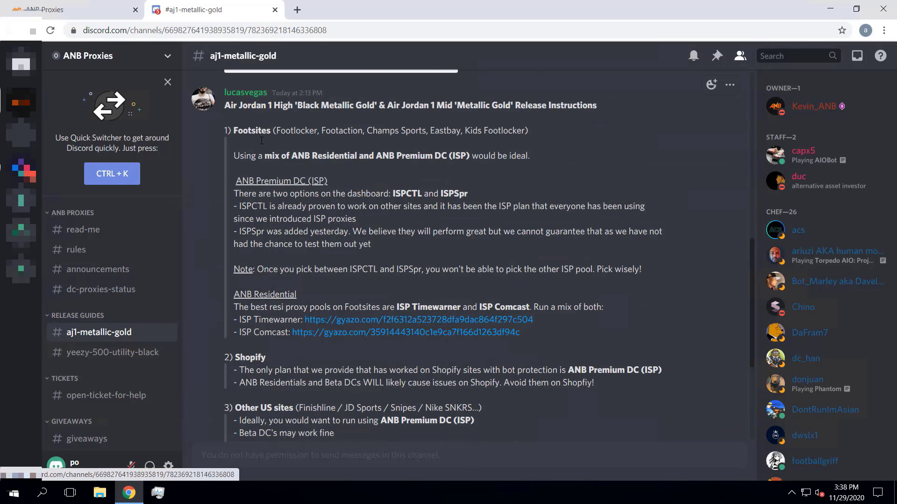
scroll(258, 198, down, 3)
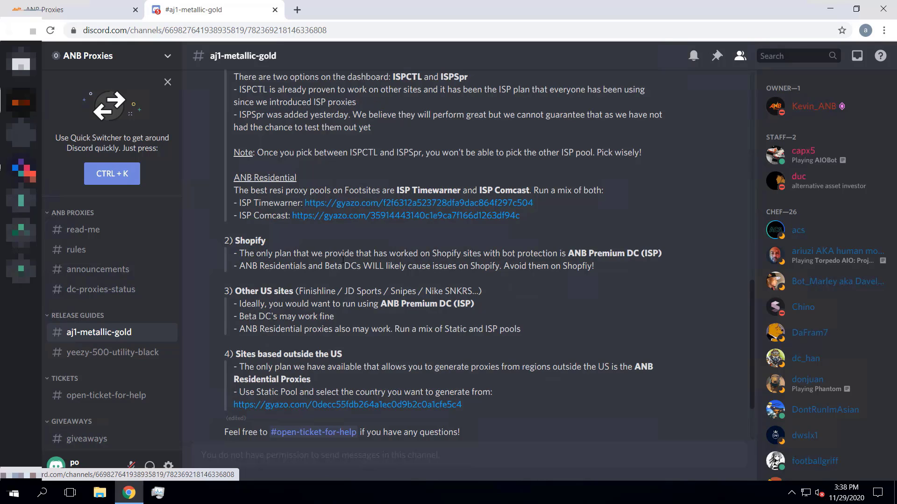
scroll(371, 247, up, 3)
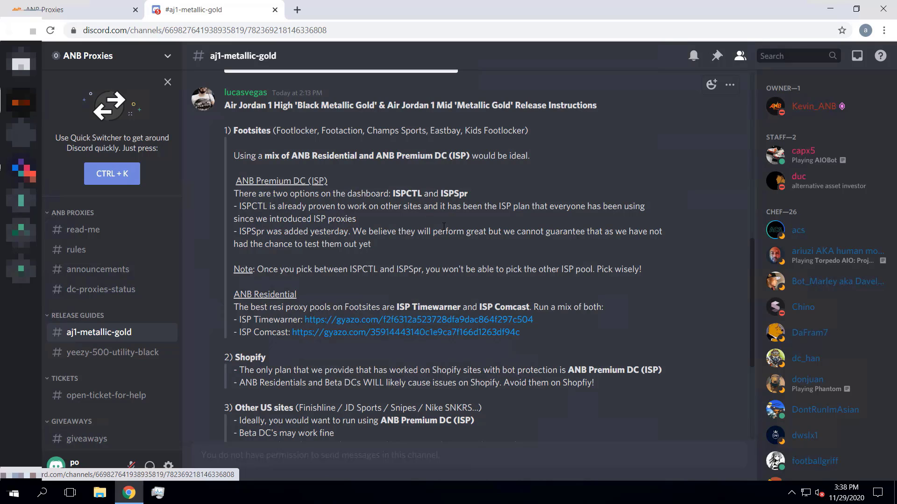
scroll(444, 226, down, 3)
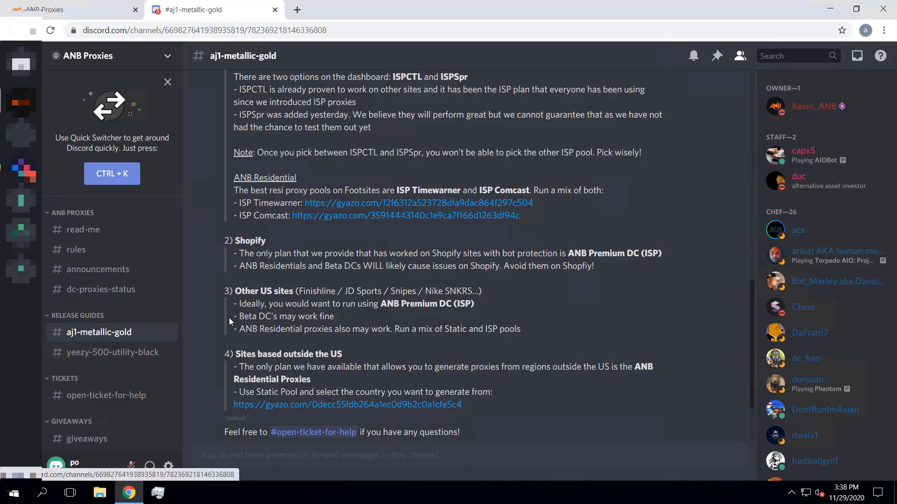
scroll(117, 351, down, 2)
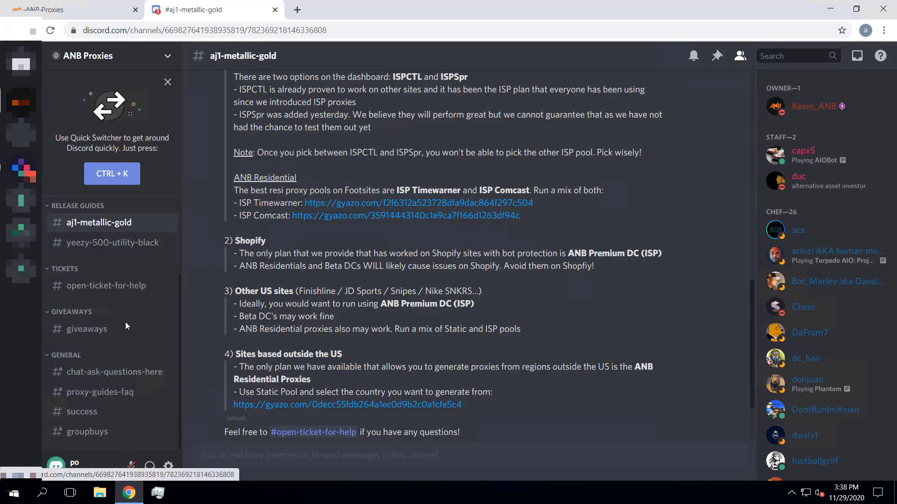
Create a ticket from open-ticket-for-help and send 'hey, I need help with my proxy plan' in ticket-0736.
click(121, 296)
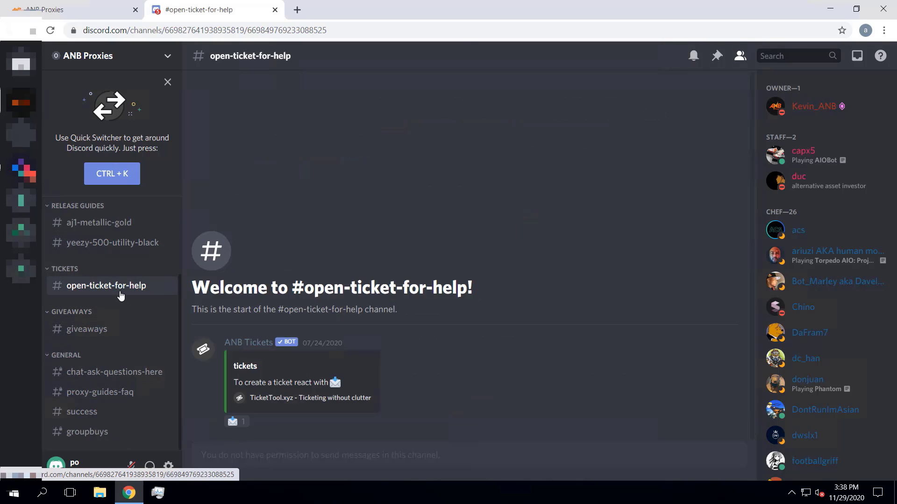
click(237, 423)
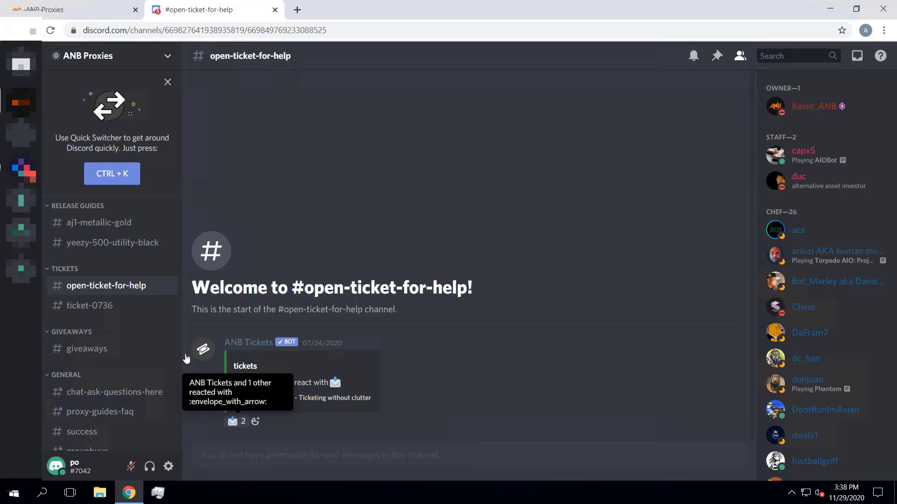
click(131, 306)
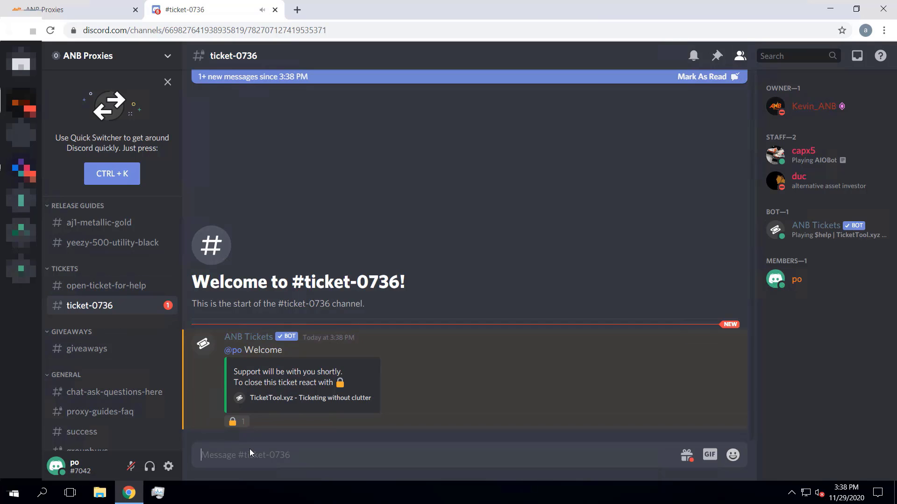
text(hey, I need help with my proxy )
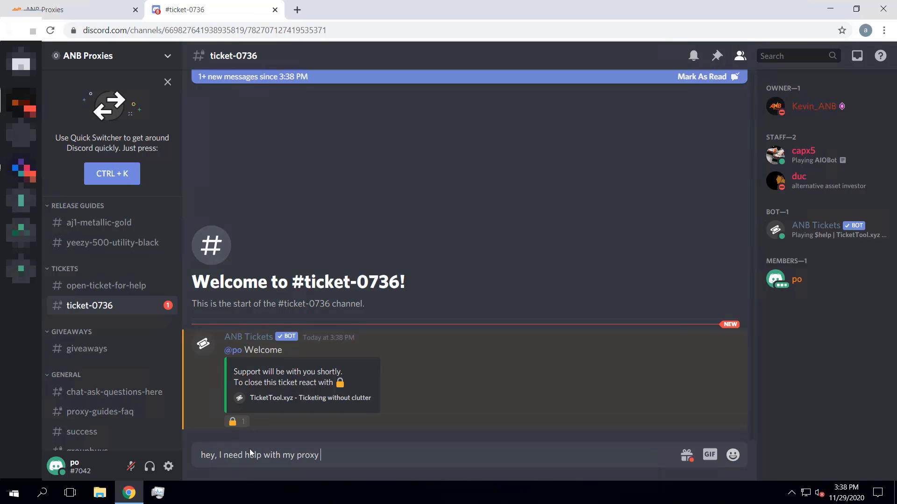
text(plan)
key(Return)
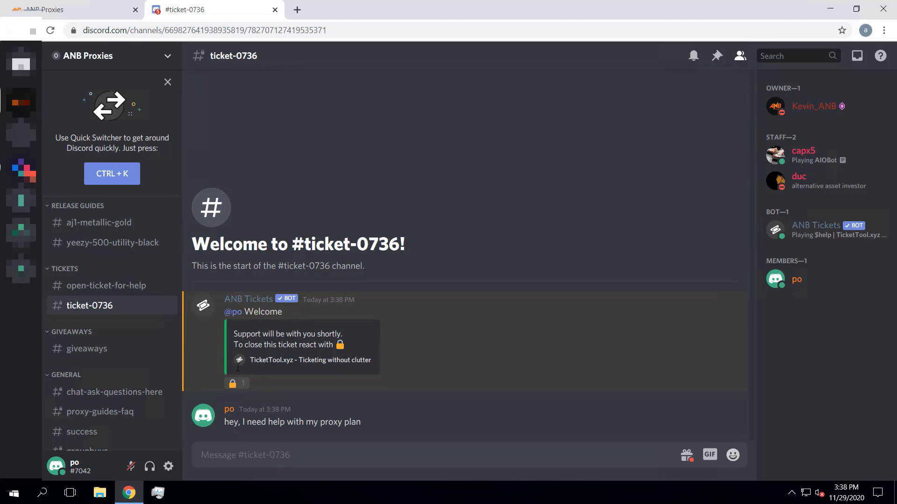
Look back through the older posts in the giveaways channel.
click(104, 352)
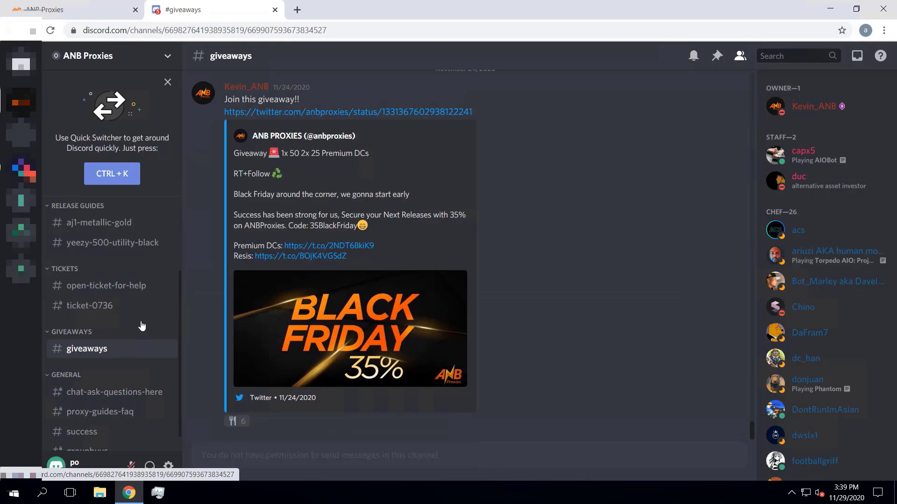
scroll(230, 325, up, 6)
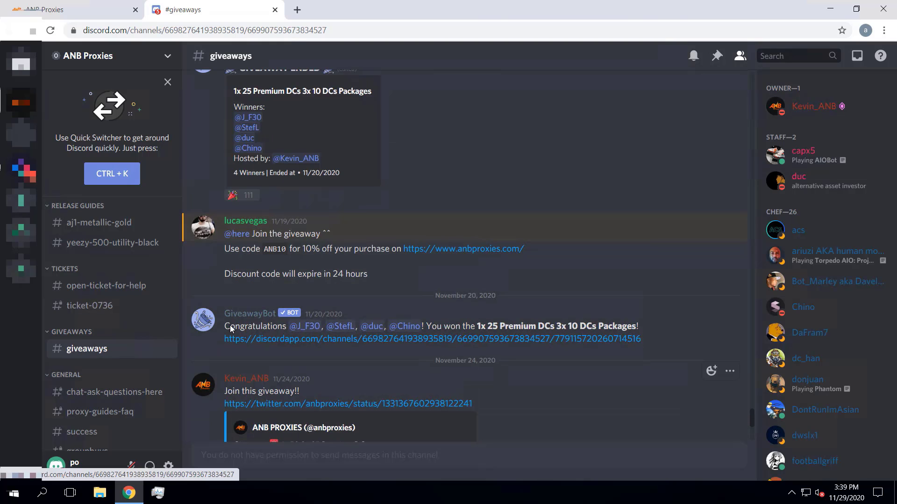
scroll(230, 325, up, 4)
scroll(233, 330, up, 3)
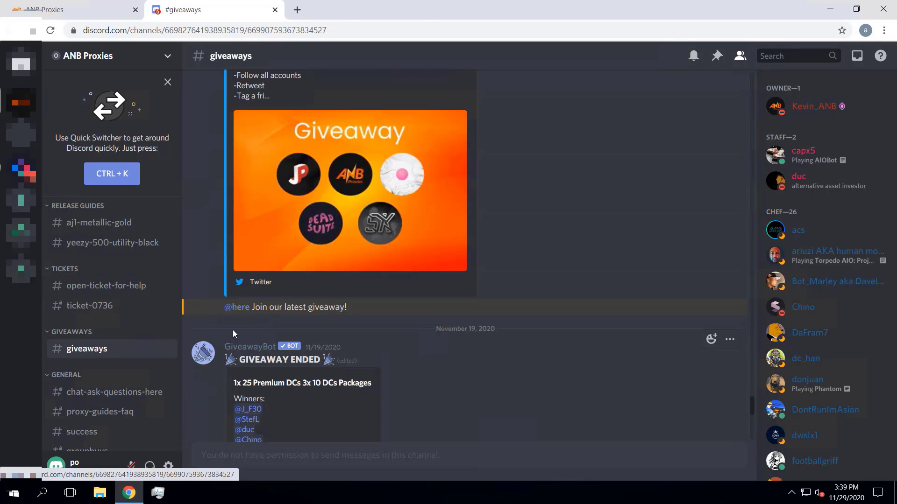
scroll(232, 329, up, 10)
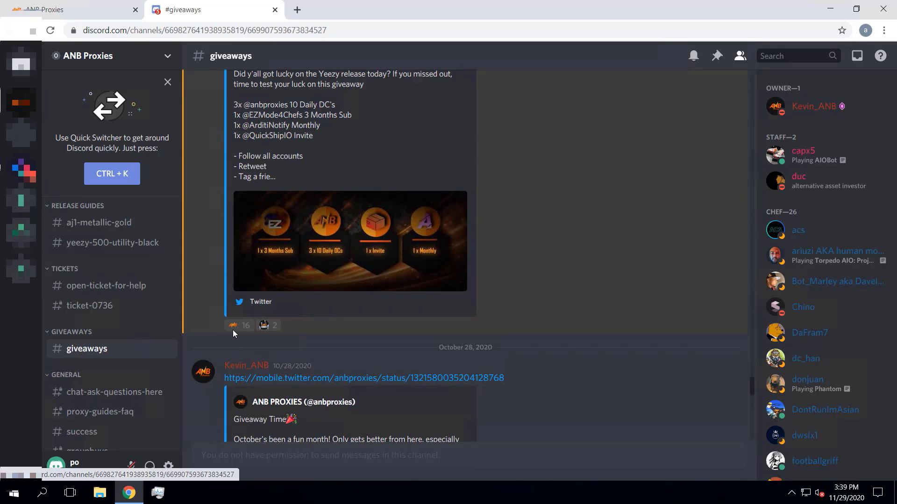
scroll(233, 330, up, 8)
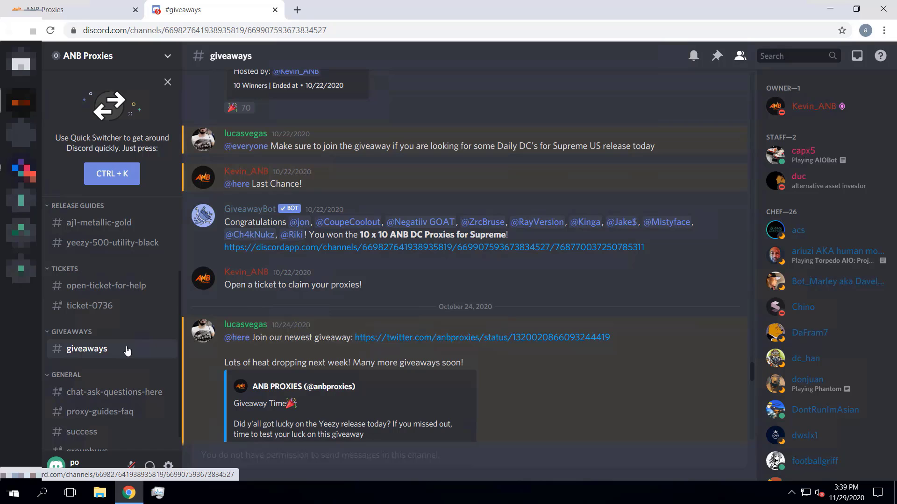
scroll(126, 350, down, 1)
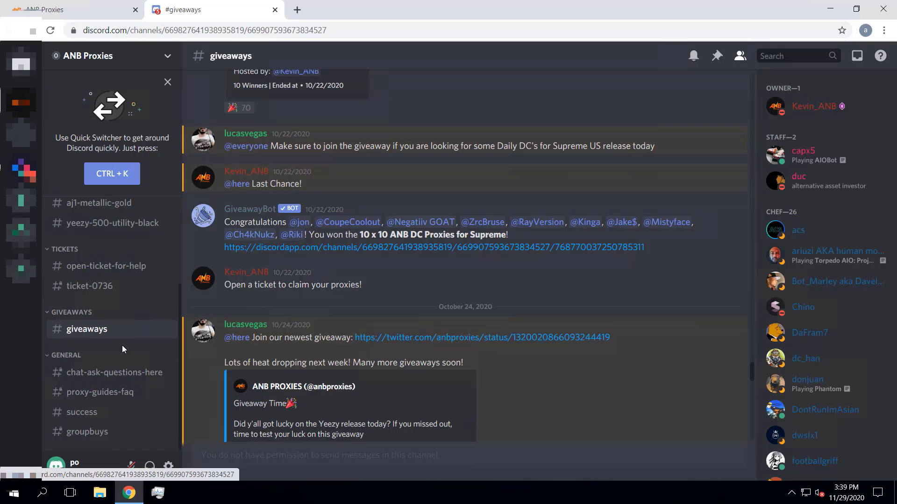
Check the chat-ask-questions-here channel for members' proxy-generation questions.
click(126, 374)
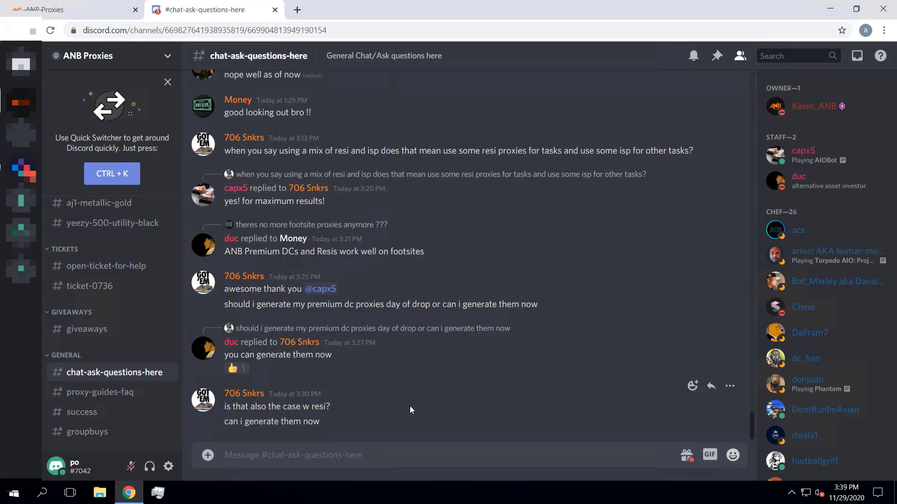
scroll(424, 348, up, 2)
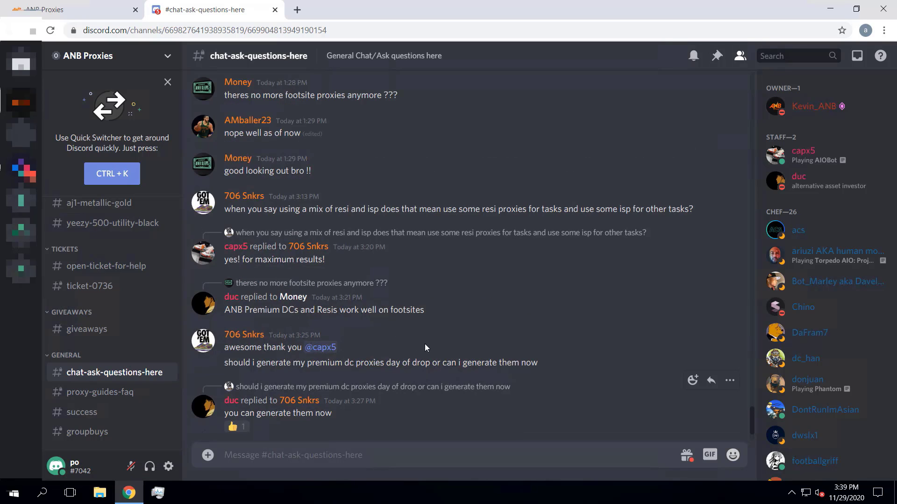
scroll(425, 348, down, 2)
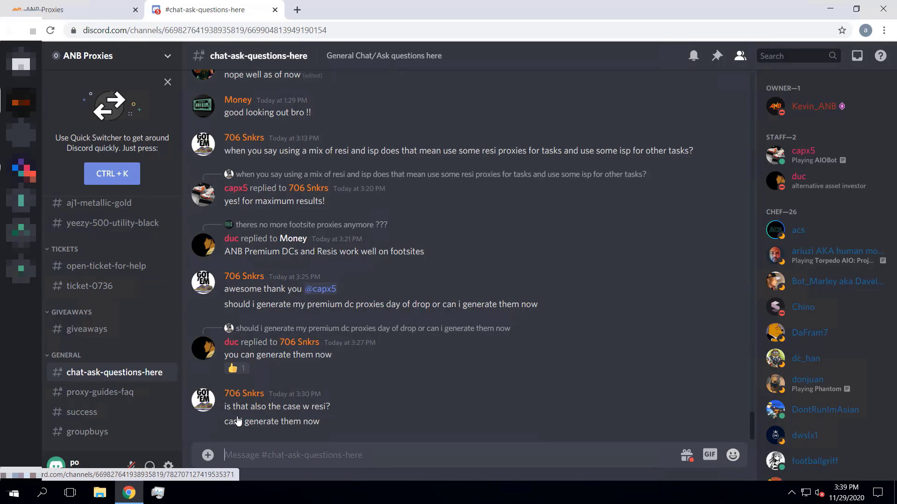
Read through the proxy-guides-faq channel.
click(123, 393)
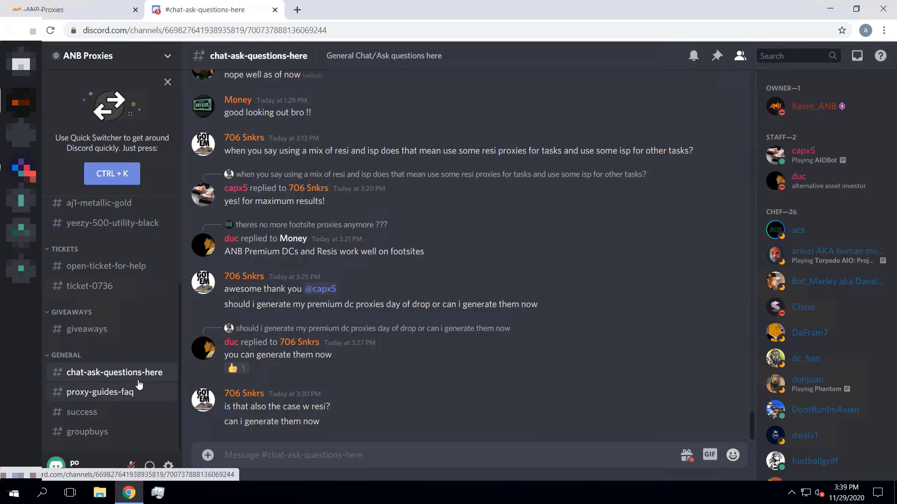
scroll(274, 333, up, 8)
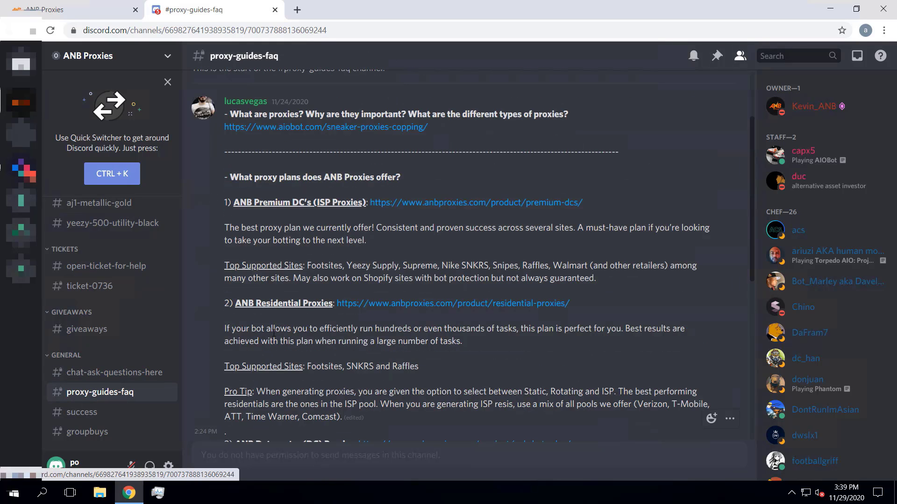
scroll(273, 333, down, 3)
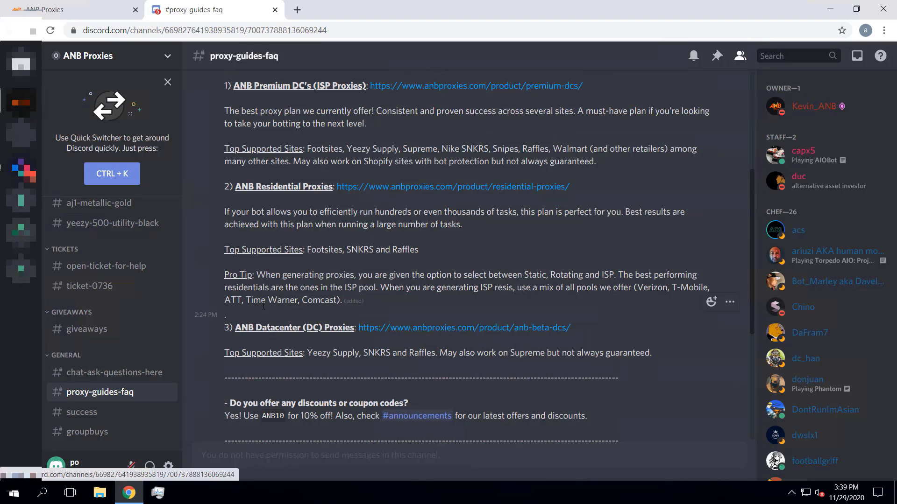
scroll(329, 265, down, 3)
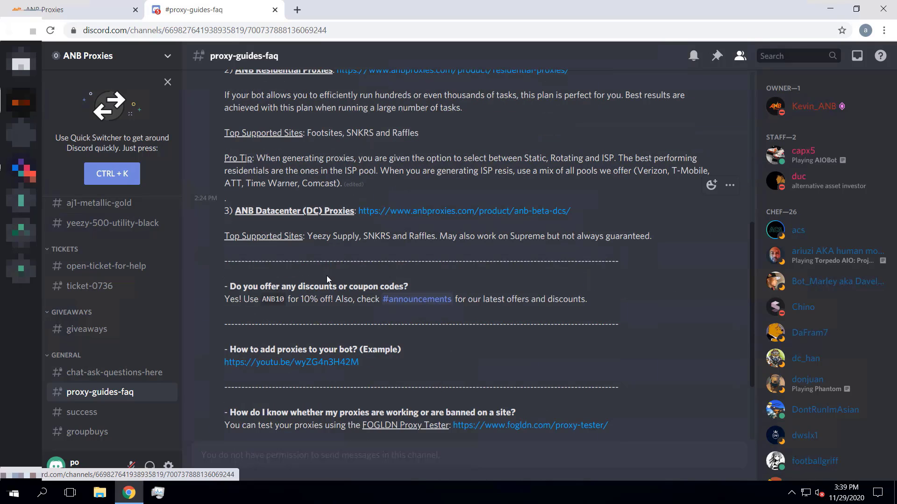
scroll(326, 276, down, 3)
Scroll back through members' checkout screenshots in the success channel.
click(122, 410)
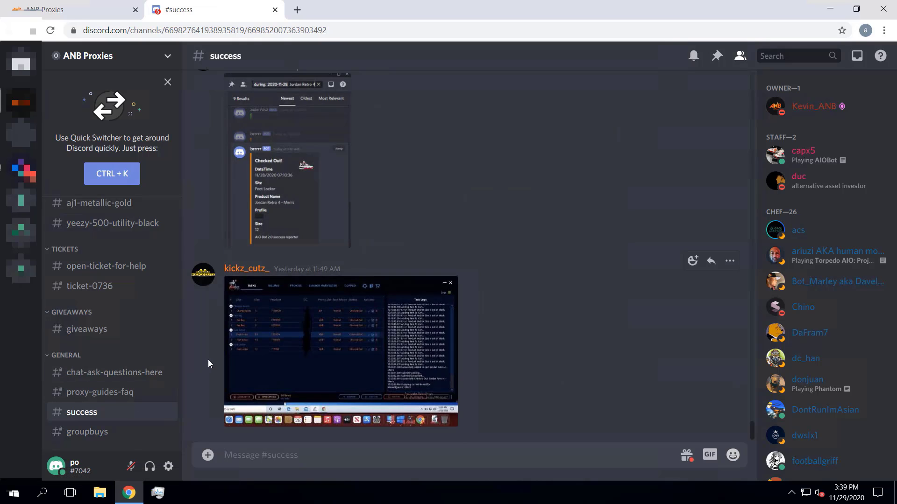
scroll(208, 360, up, 5)
scroll(209, 363, up, 10)
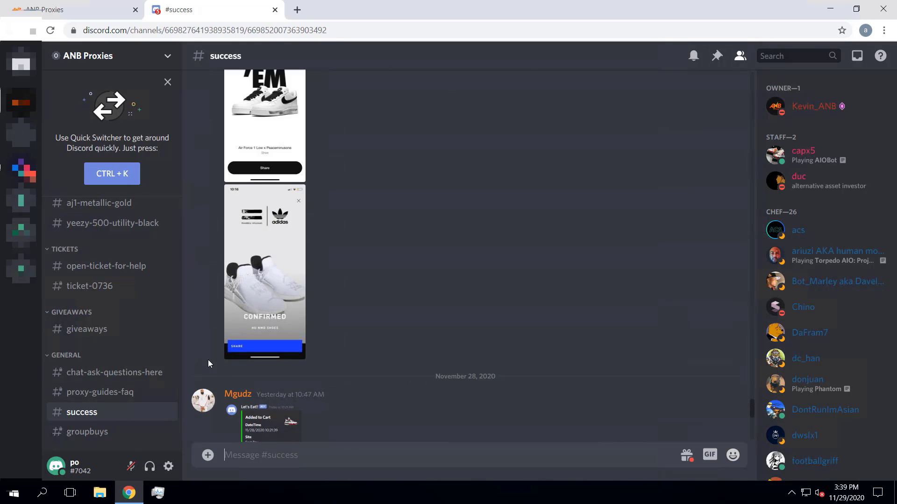
scroll(208, 359, up, 6)
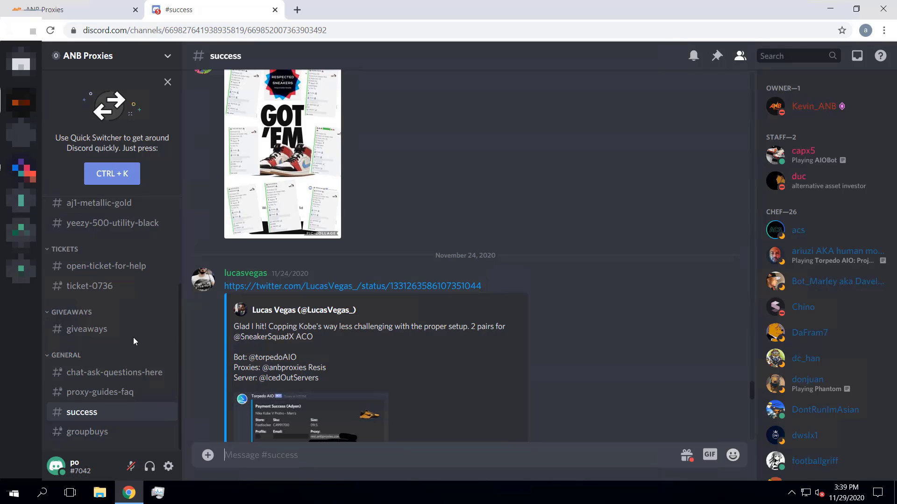
scroll(136, 322, up, 3)
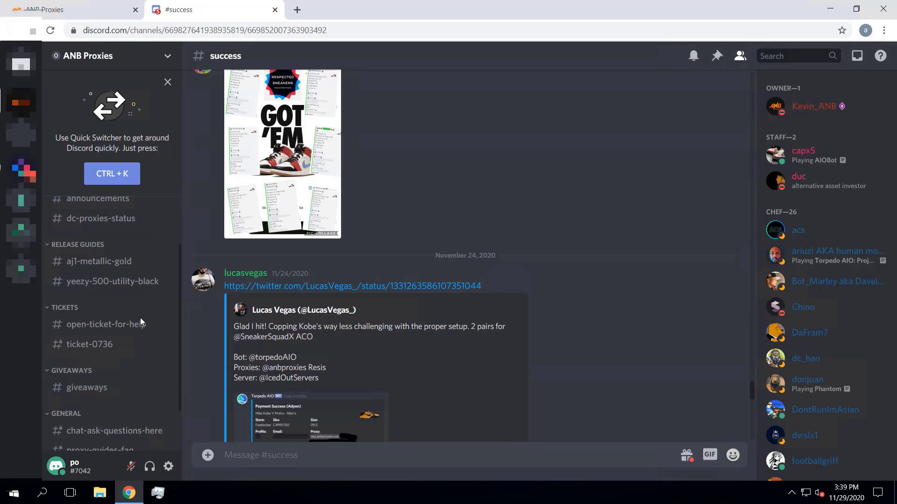
scroll(140, 322, up, 1)
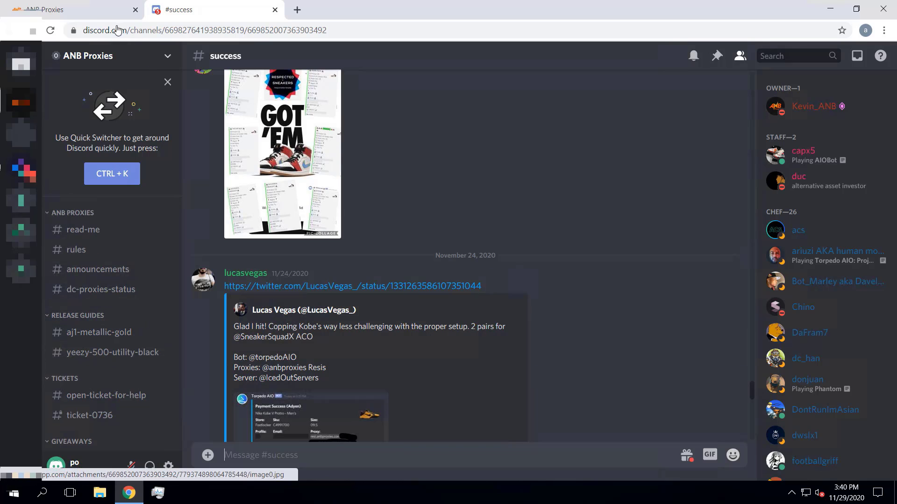
Switch back to the ANB Proxies tab showing the United States ISPCTL proxy list.
click(100, 11)
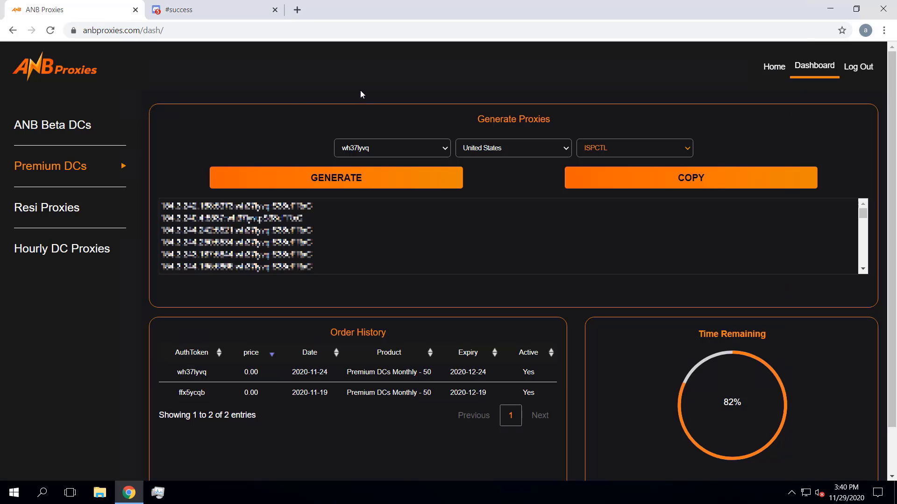